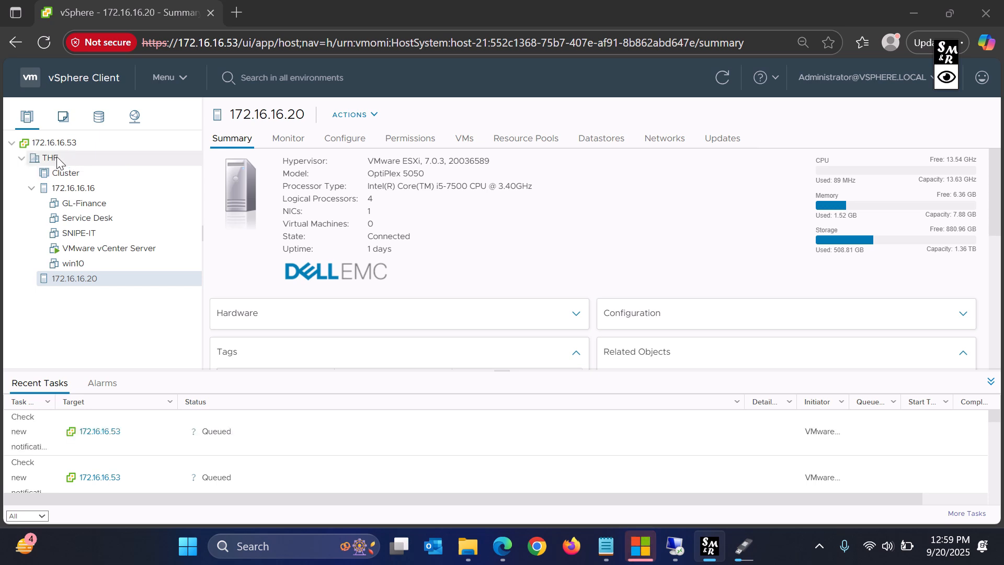
- Create a new cluster named 'test' in datacenter THF
{"action": "right_click", "coordinate": [55, 159]}
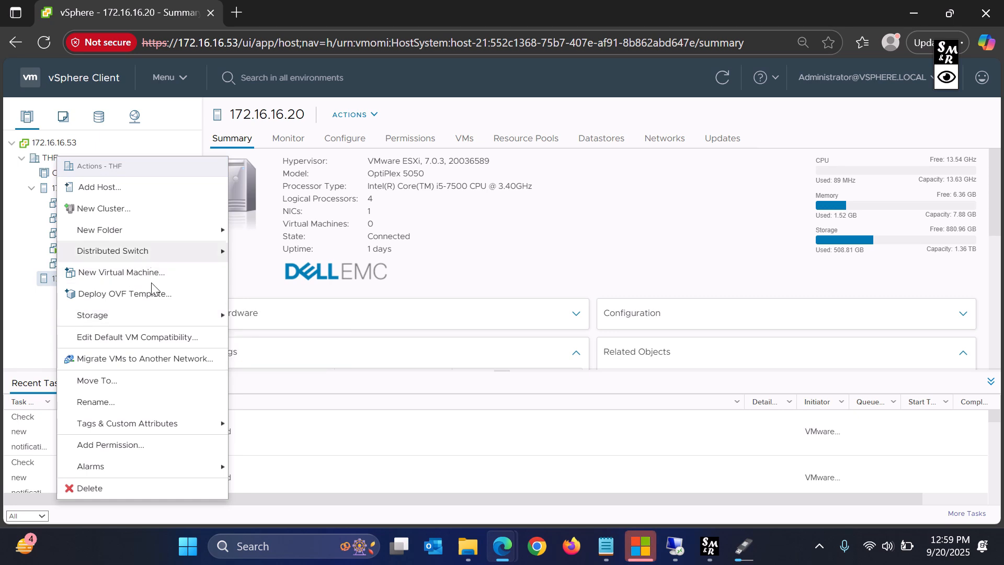
{"action": "left_click", "coordinate": [98, 214]}
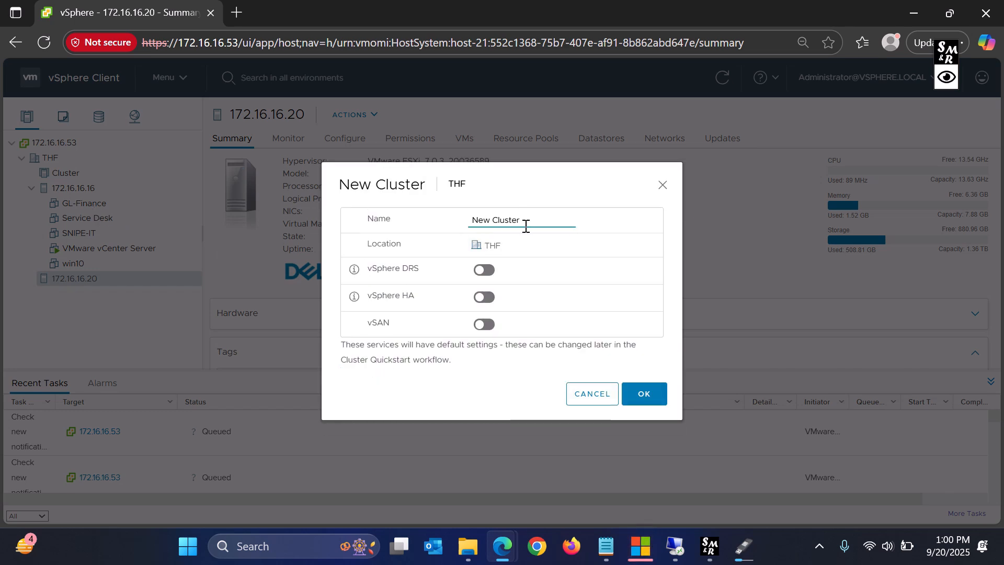
{"action": "left_click_drag", "start_coordinate": [523, 221], "coordinate": [456, 224]}
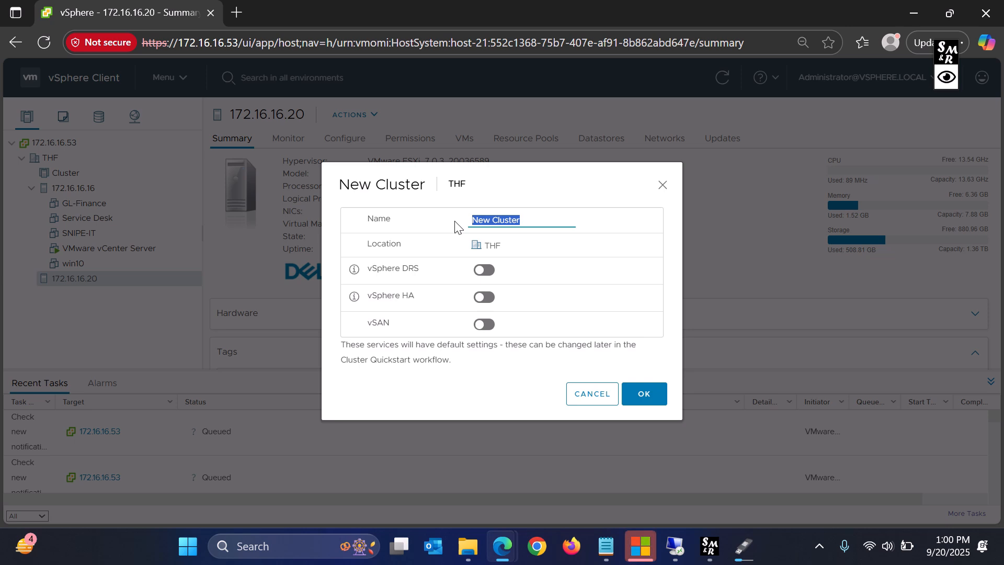
{"action": "type", "text": "test"}
{"action": "left_click", "coordinate": [648, 401]}
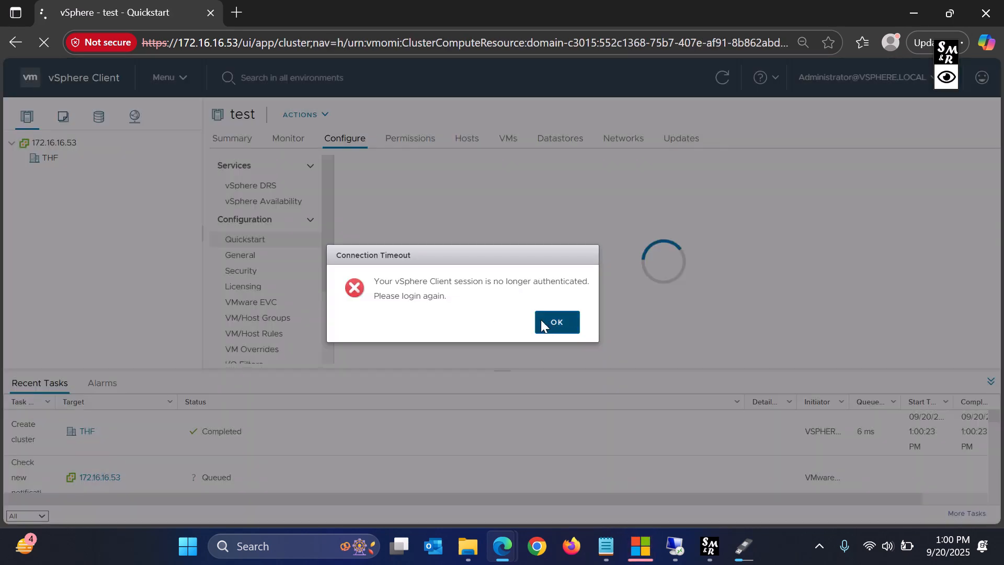
- Dismiss the session-timeout error, log back in, and collapse host 172.16.16.16's VM list
{"action": "left_click", "coordinate": [554, 325]}
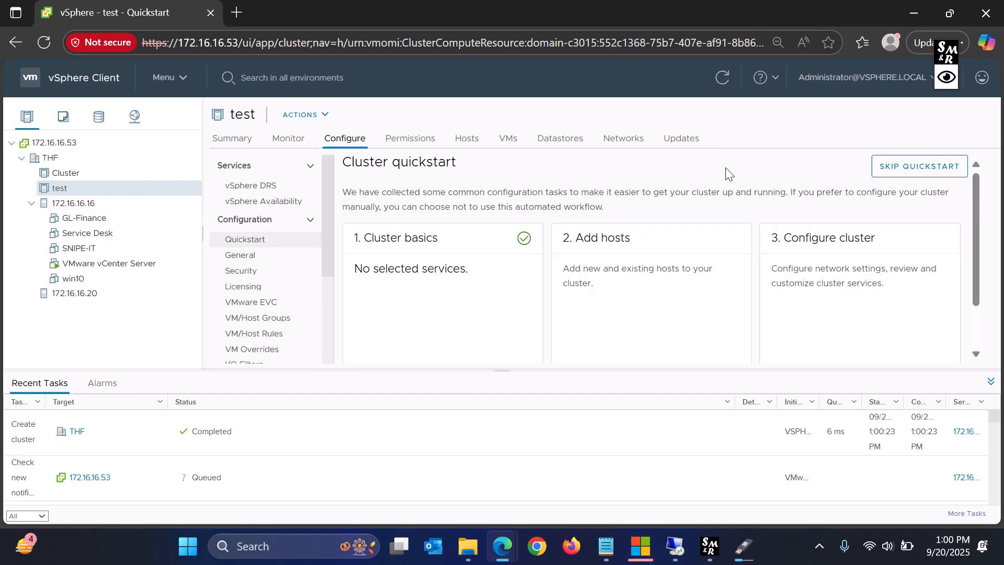
{"action": "left_click_drag", "start_coordinate": [955, 67], "coordinate": [904, 55]}
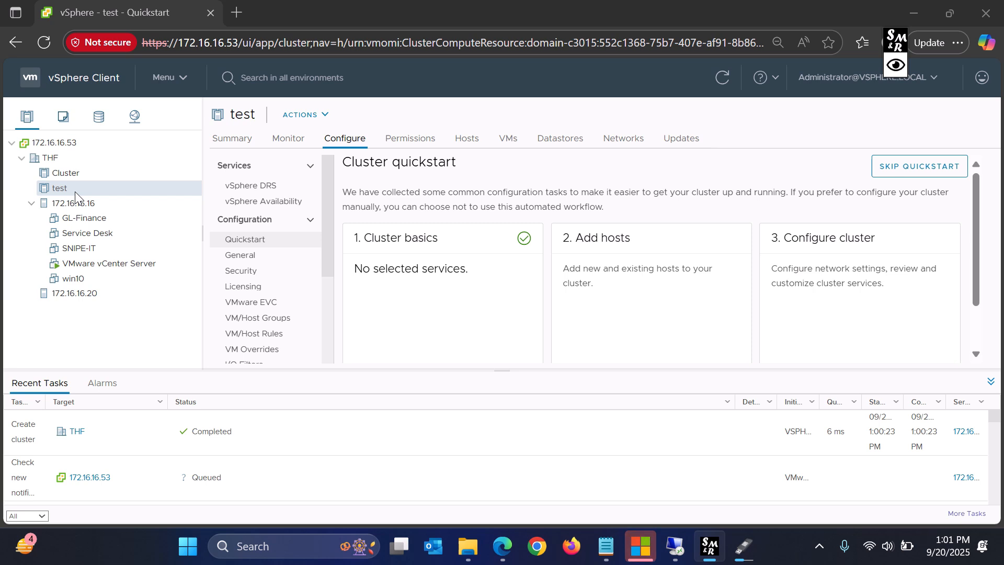
{"action": "left_click", "coordinate": [32, 203]}
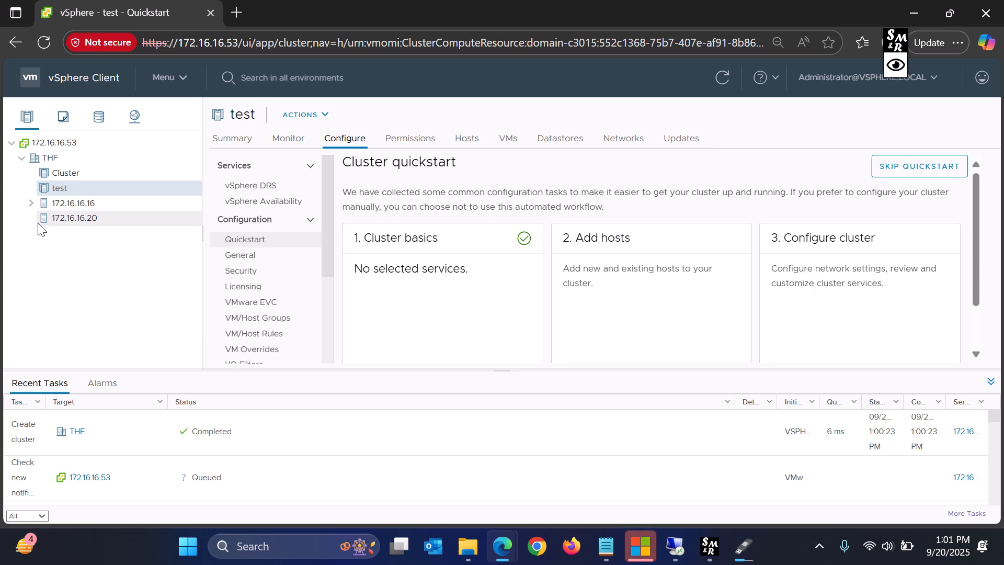
- Move hosts 172.16.16.16 and 172.16.16.20 into cluster test, then select 172.16.16.20
{"action": "right_click", "coordinate": [47, 191]}
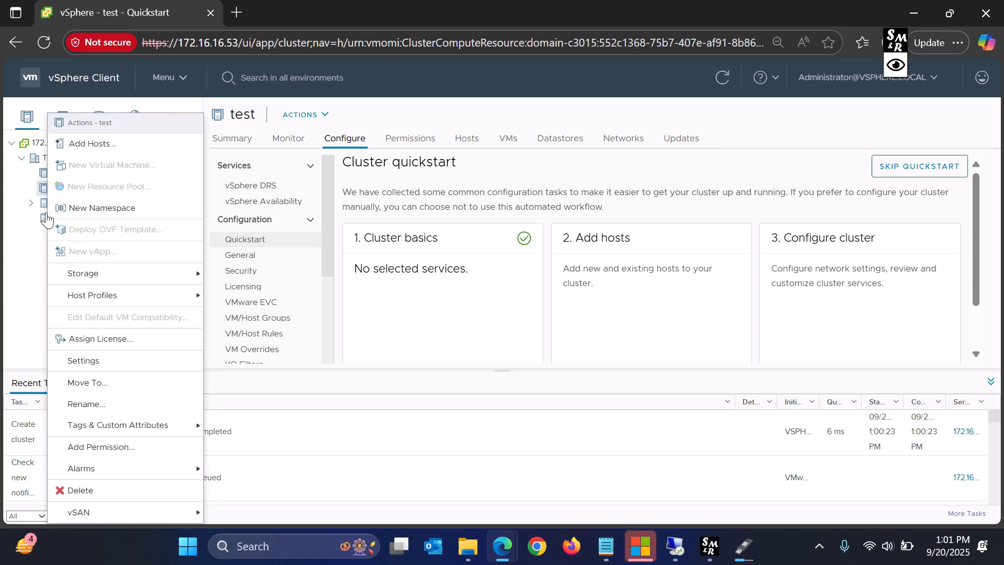
{"action": "left_click", "coordinate": [44, 232]}
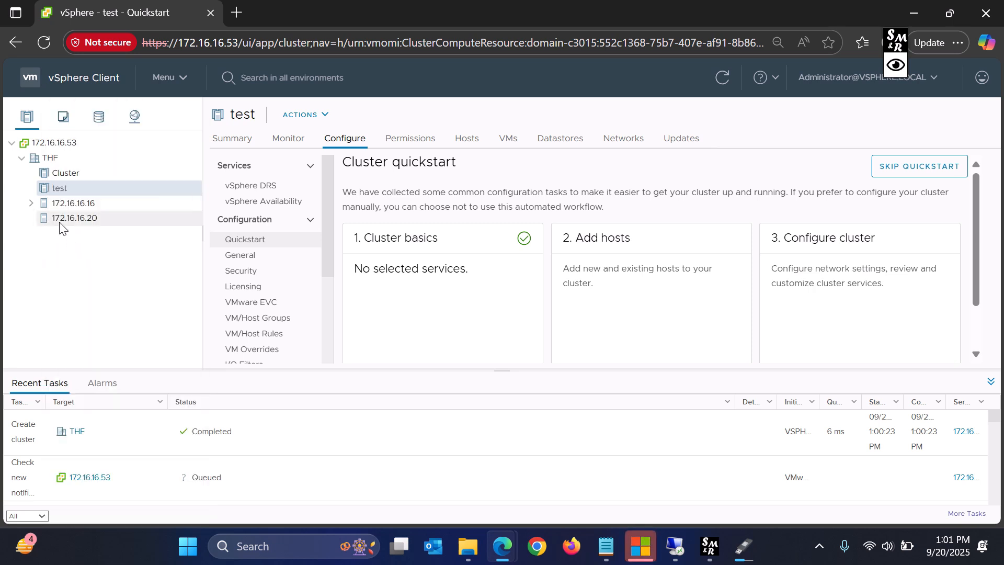
{"action": "left_click_drag", "start_coordinate": [73, 207], "coordinate": [74, 185]}
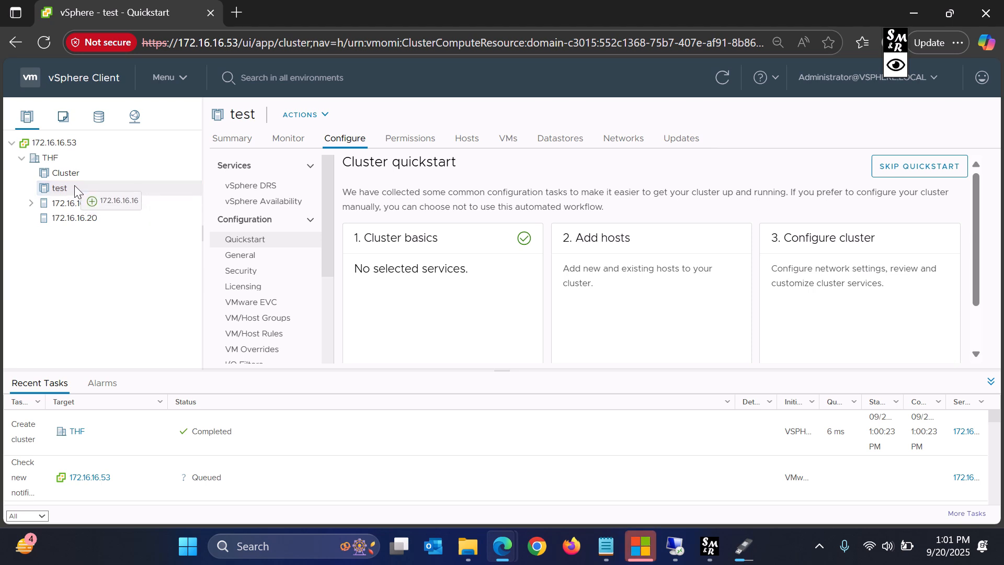
{"action": "left_click_drag", "start_coordinate": [75, 185], "coordinate": [74, 185]}
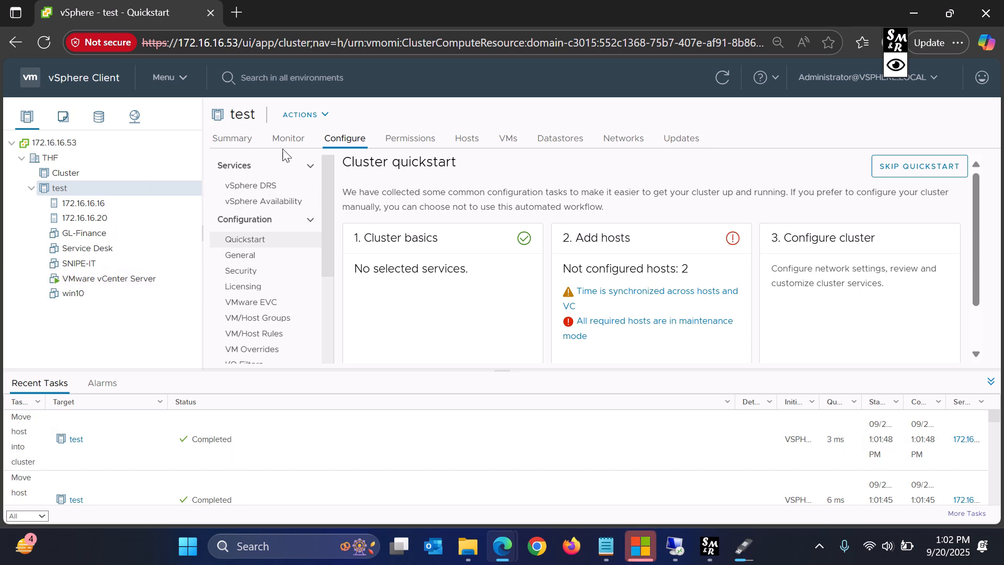
{"action": "left_click", "coordinate": [68, 218]}
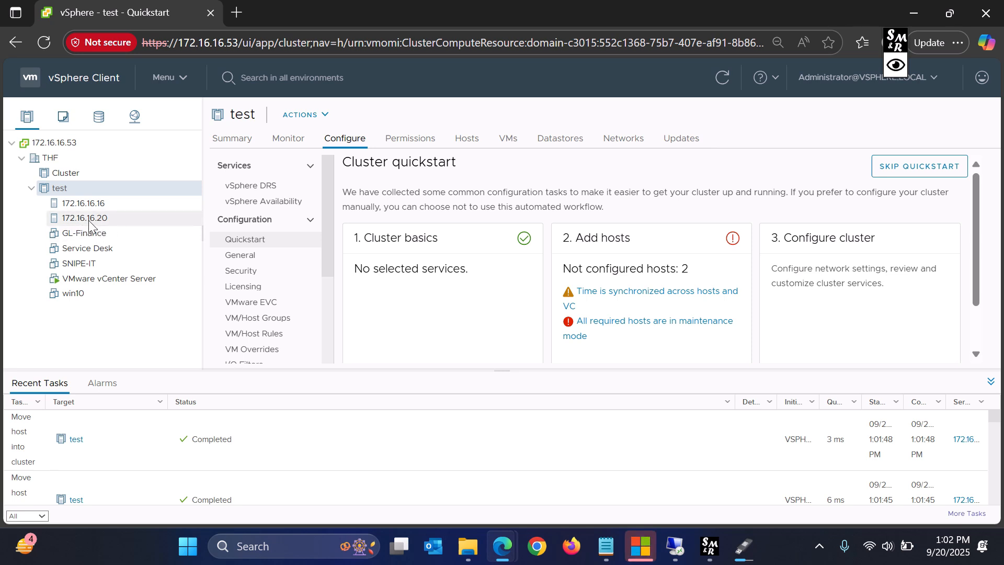
- Compare the VM lists of host 172.16.16.20 (empty) and host 172.16.16.16
{"action": "left_click", "coordinate": [465, 140]}
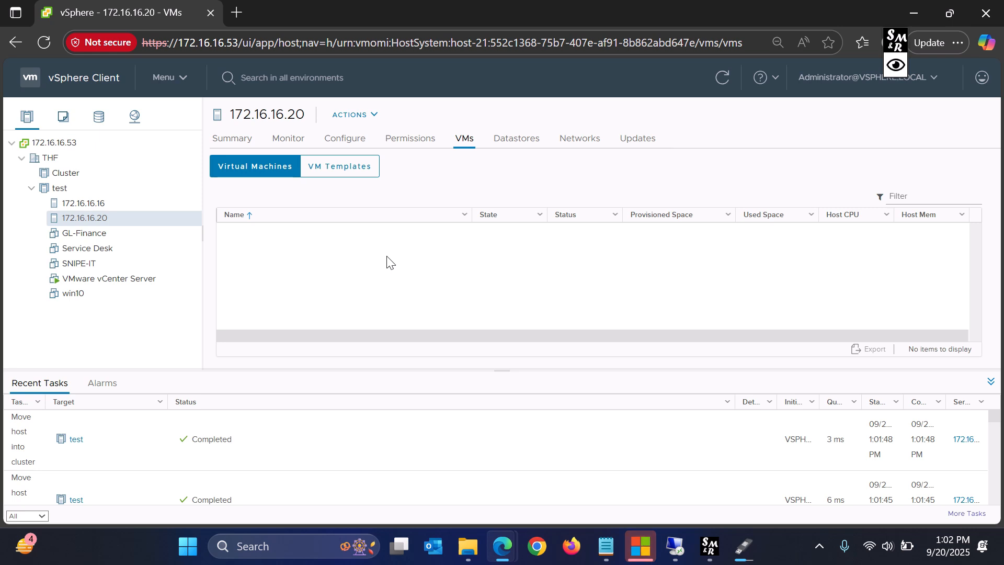
{"action": "left_click", "coordinate": [95, 203]}
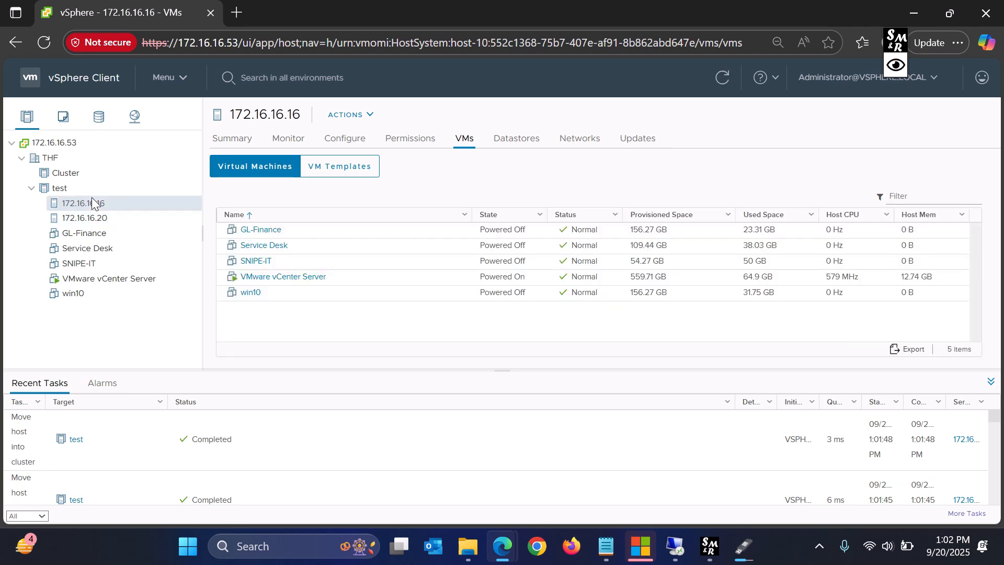
{"action": "left_click", "coordinate": [72, 219]}
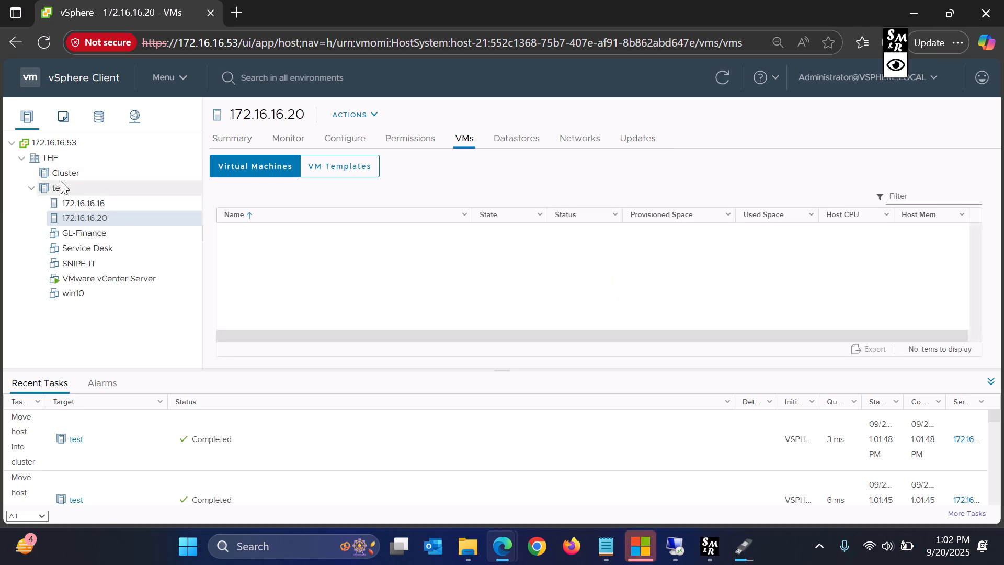
- Start a new virtual machine on host 172.16.16.20, located in THF with that host as compute
{"action": "right_click", "coordinate": [73, 221]}
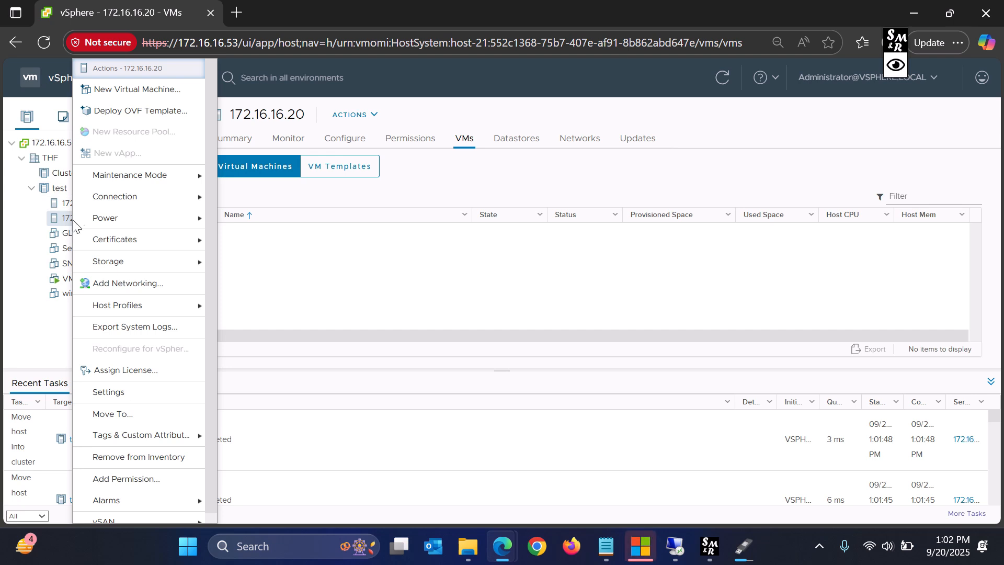
{"action": "left_click", "coordinate": [111, 90]}
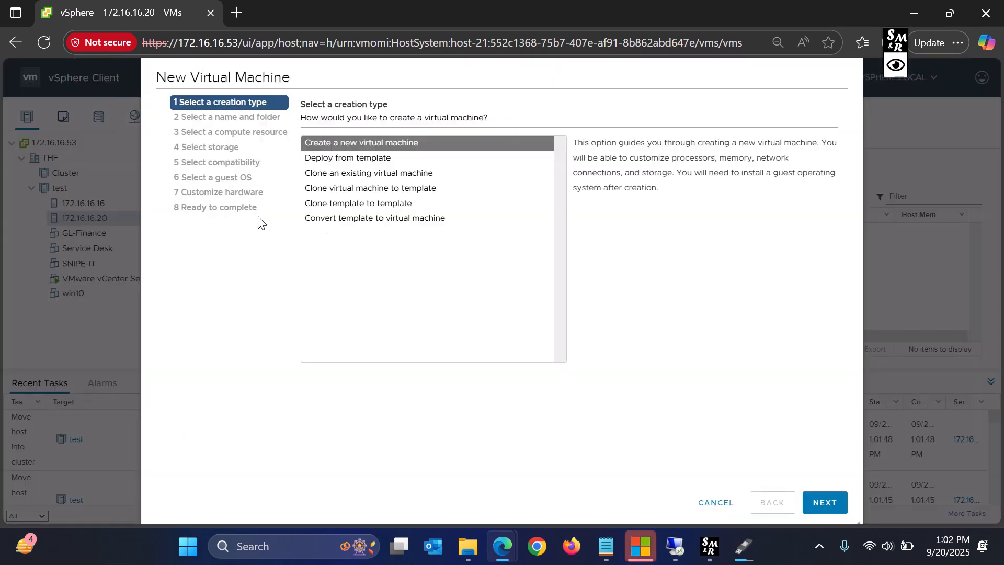
{"action": "left_click", "coordinate": [825, 502]}
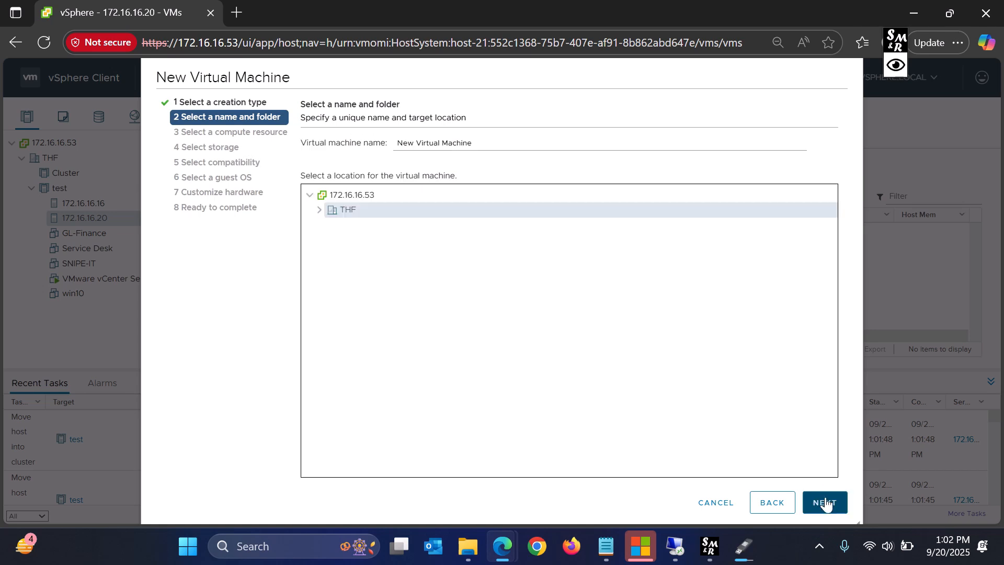
{"action": "left_click", "coordinate": [319, 210]}
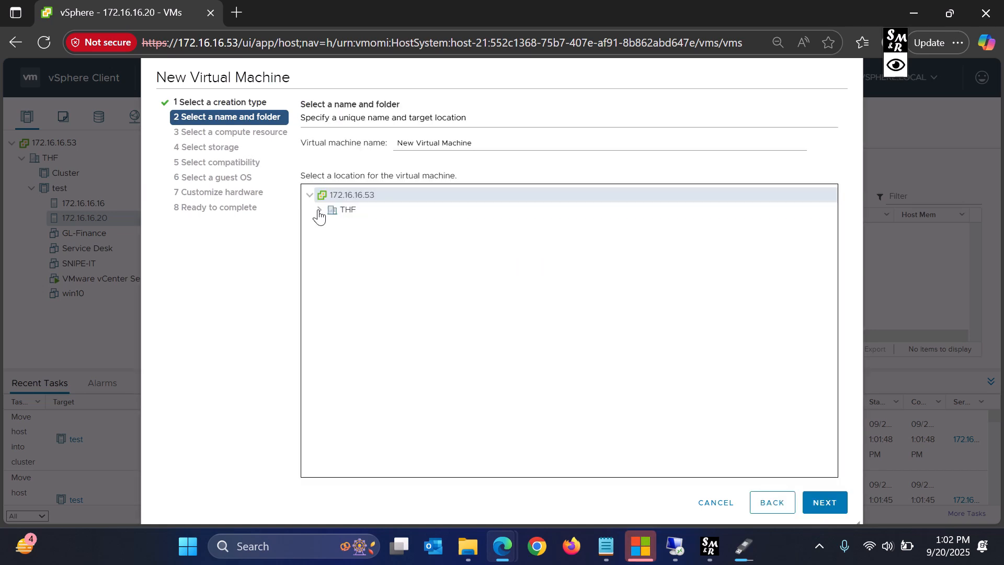
{"action": "left_click", "coordinate": [339, 212]}
{"action": "left_click", "coordinate": [827, 502]}
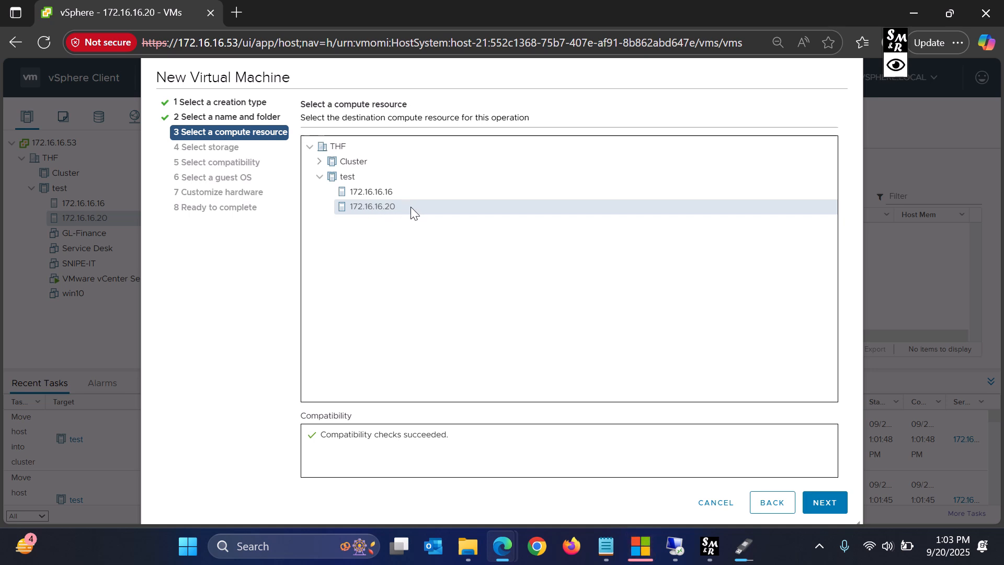
{"action": "left_click", "coordinate": [825, 503]}
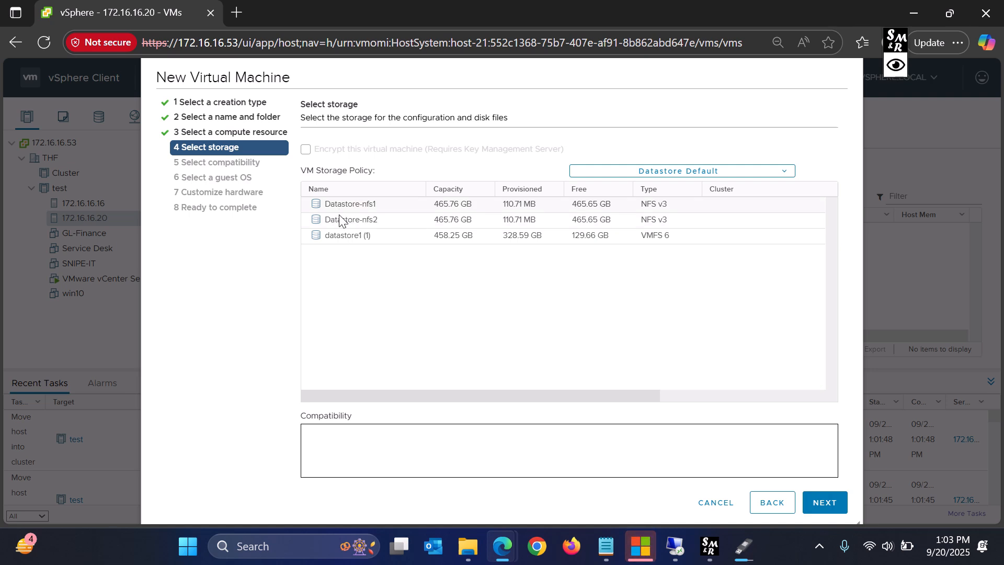
- Store it on Datastore-nfs1 with Windows Server 2016 (64-bit) and default hardware, and finish
{"action": "left_click", "coordinate": [340, 208]}
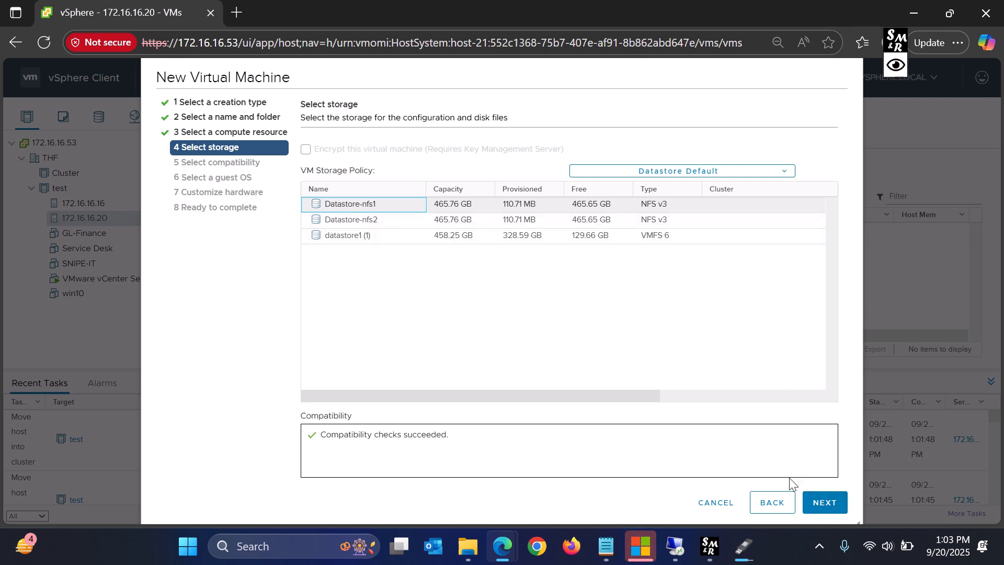
{"action": "left_click", "coordinate": [825, 503]}
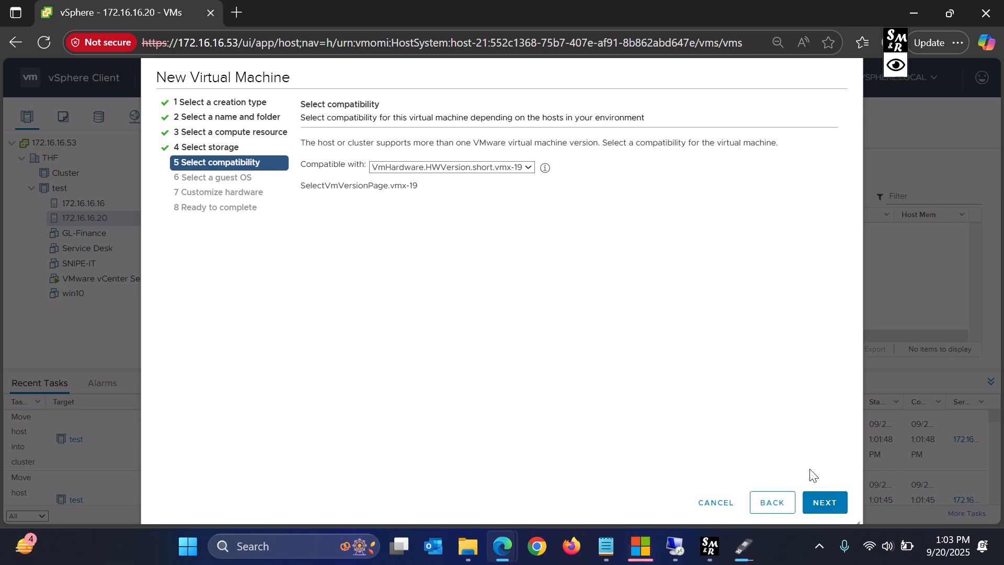
{"action": "left_click", "coordinate": [824, 506]}
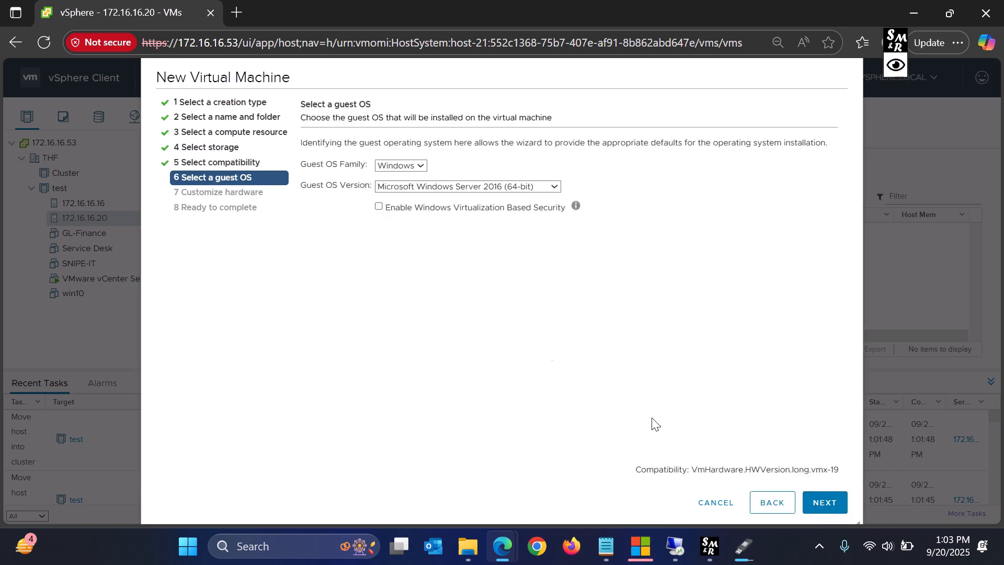
{"action": "left_click", "coordinate": [820, 507]}
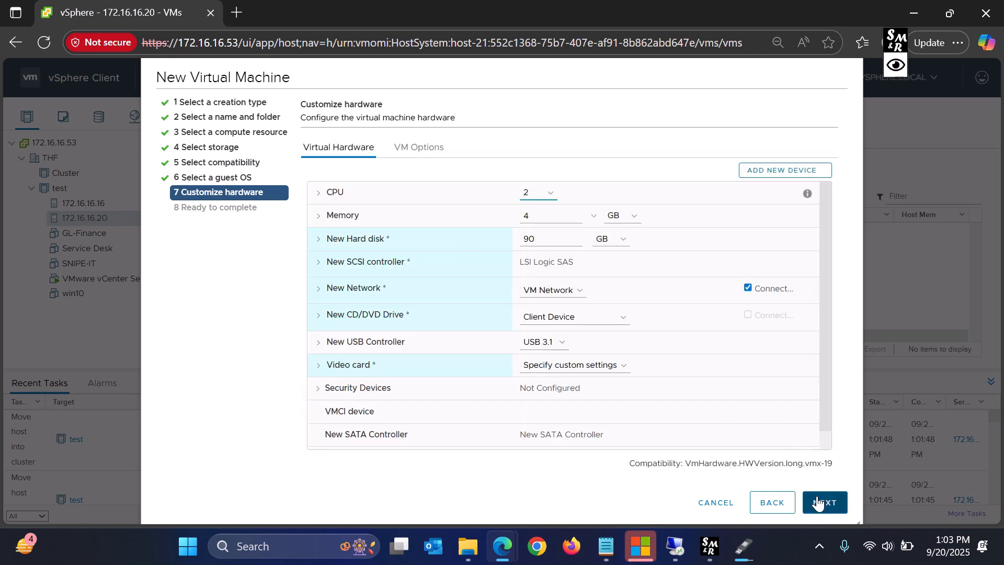
{"action": "left_click", "coordinate": [819, 503]}
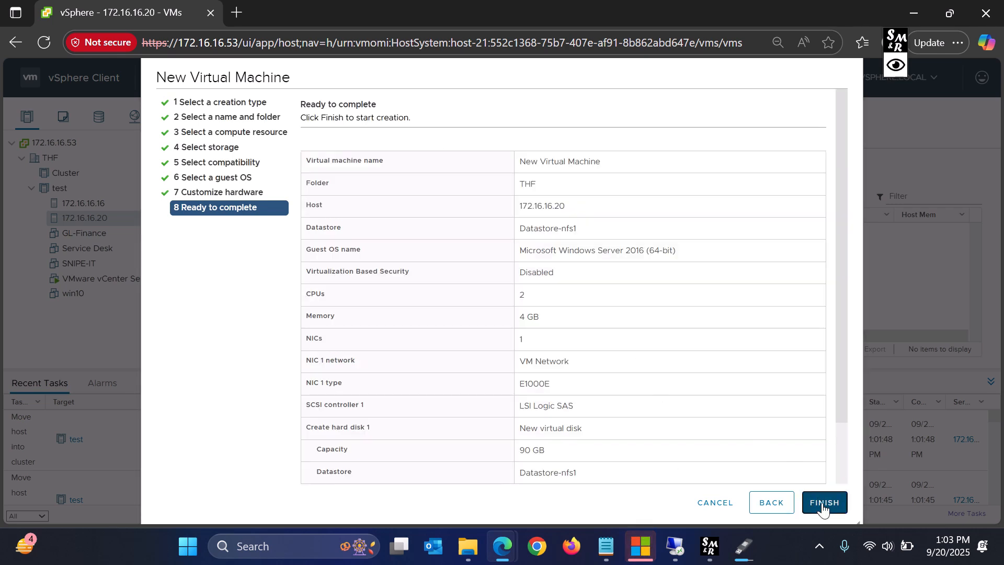
{"action": "left_click", "coordinate": [823, 503]}
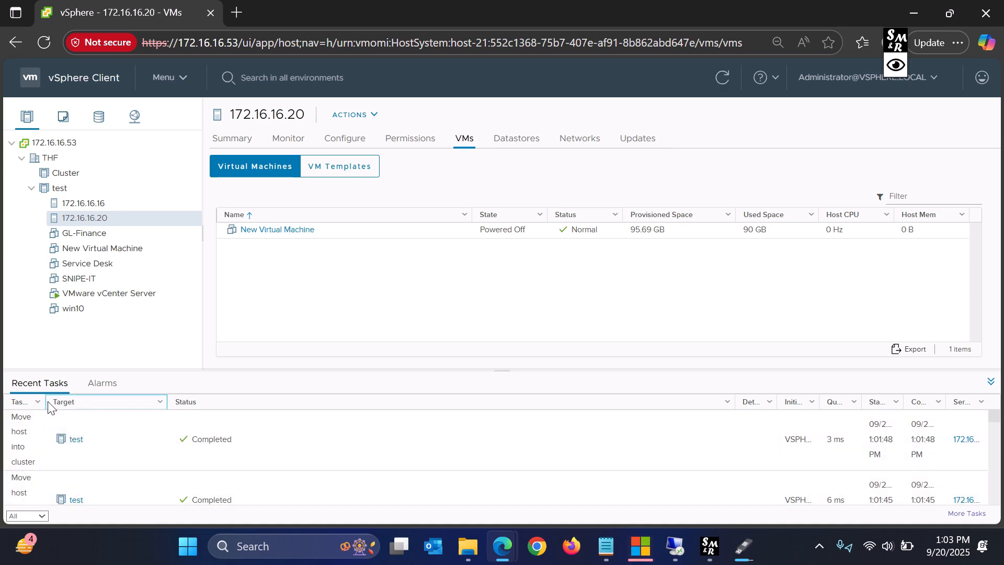
- Select New Virtual Machine on host 172.16.16.20 and open its summary
{"action": "left_click_drag", "start_coordinate": [46, 400], "coordinate": [178, 416]}
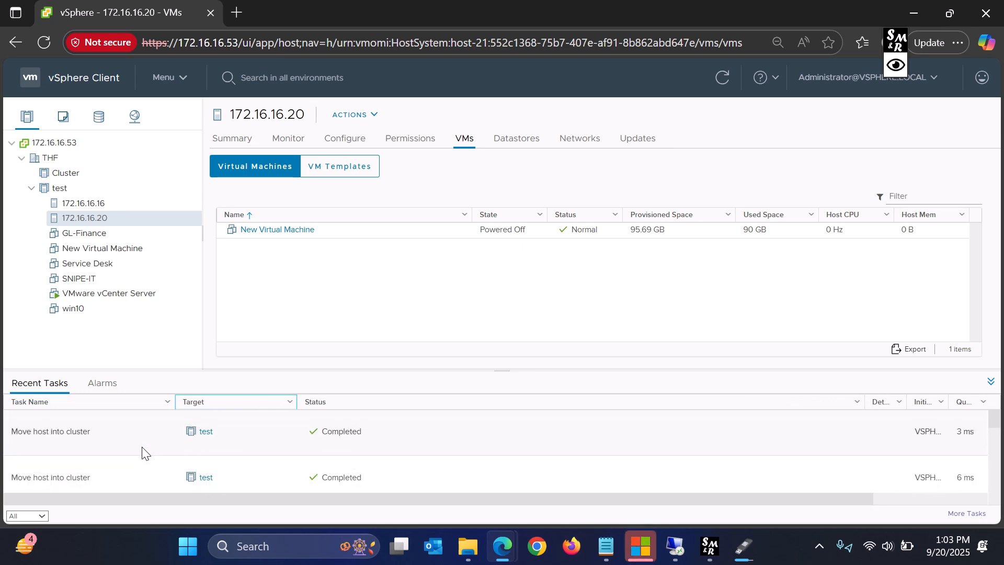
{"action": "left_click", "coordinate": [92, 203]}
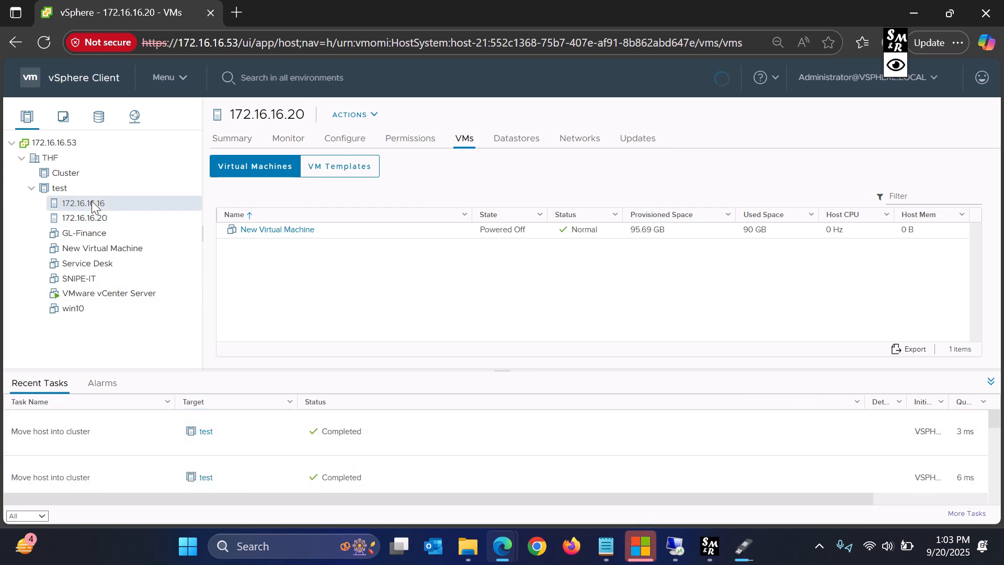
{"action": "left_click", "coordinate": [94, 218]}
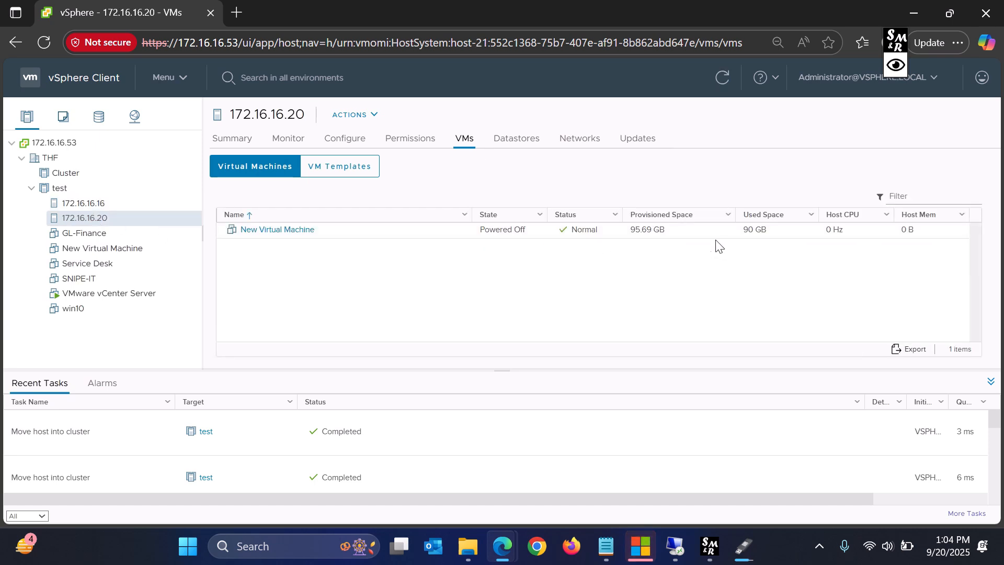
{"action": "left_click", "coordinate": [385, 233]}
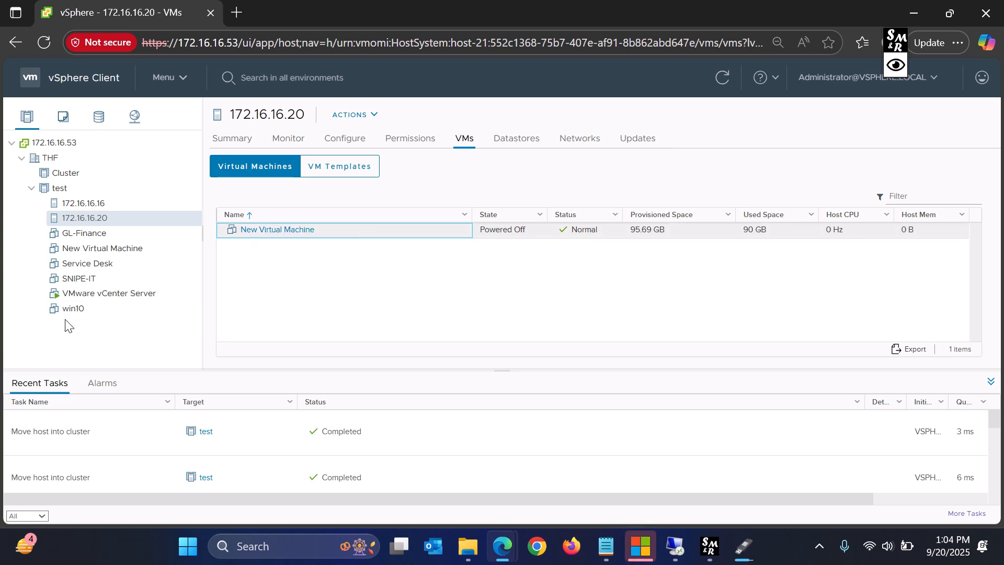
{"action": "left_click", "coordinate": [132, 247]}
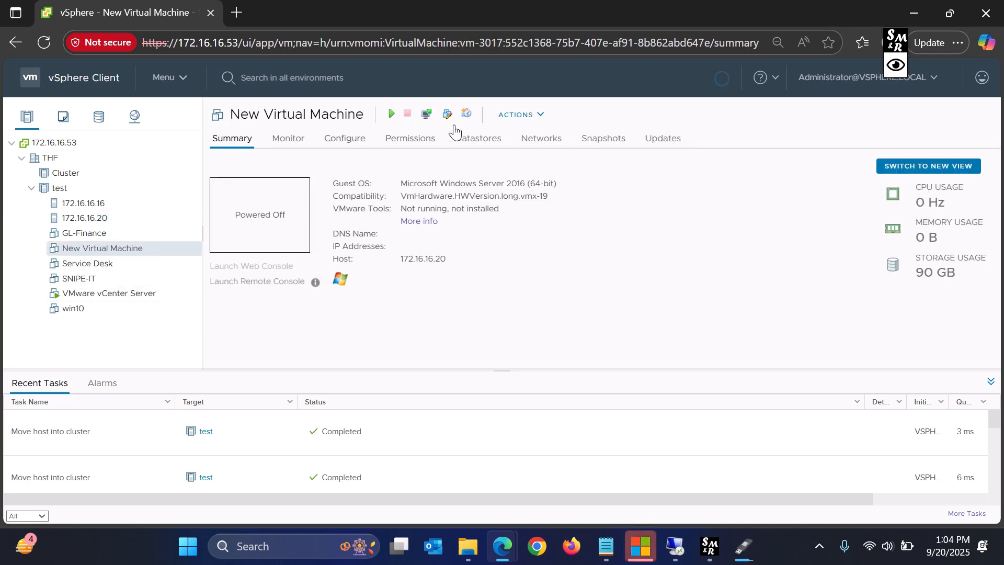
- Power on New Virtual Machine and launch its web console, then go to cluster test
{"action": "left_click", "coordinate": [393, 115]}
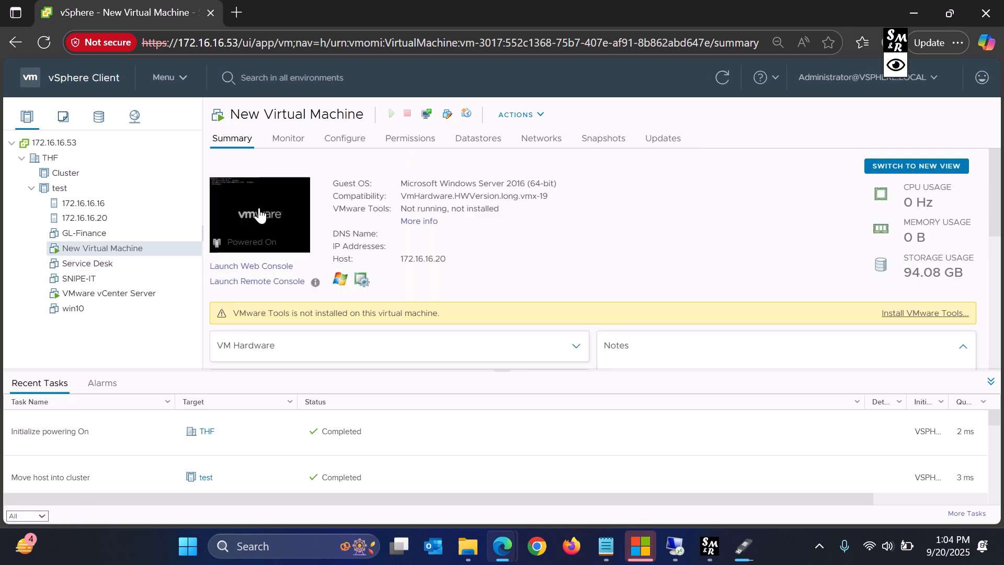
{"action": "left_click", "coordinate": [258, 214]}
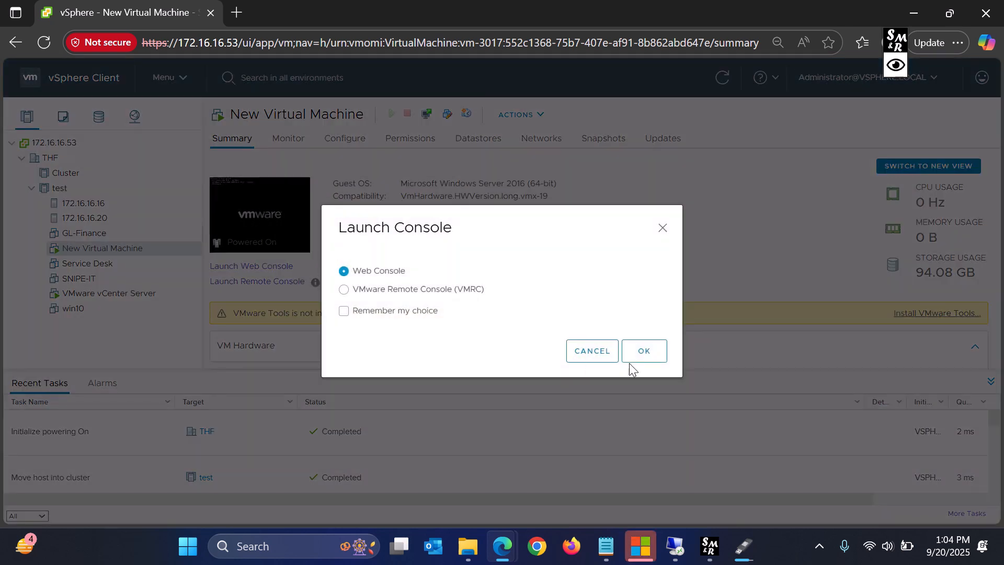
{"action": "left_click", "coordinate": [645, 352]}
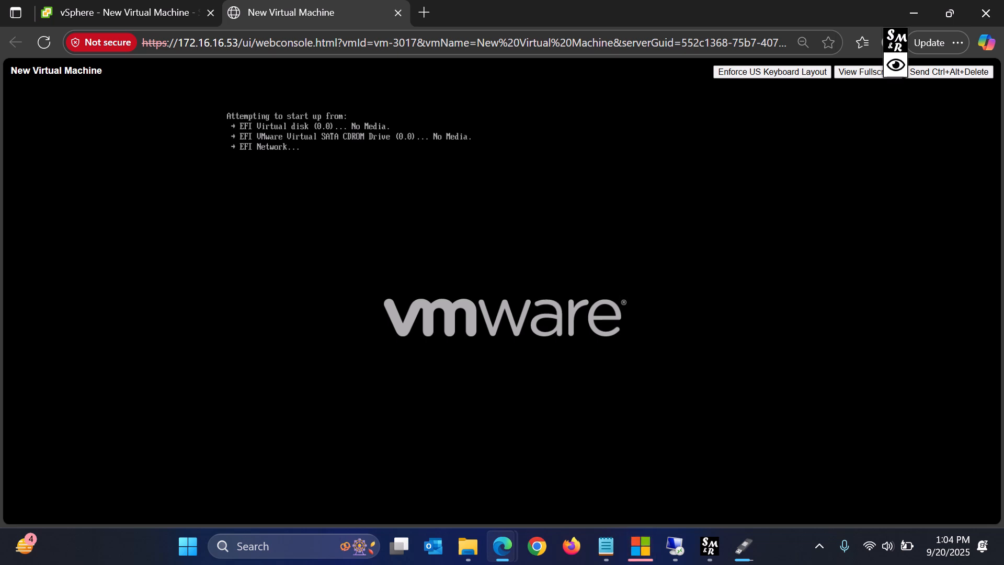
{"action": "left_click", "coordinate": [141, 14]}
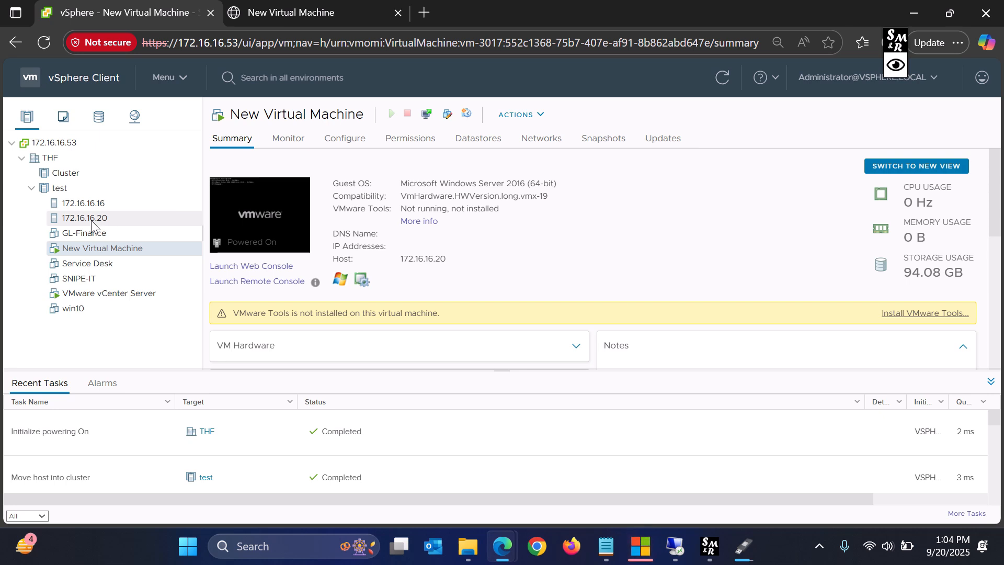
{"action": "right_click", "coordinate": [65, 189]}
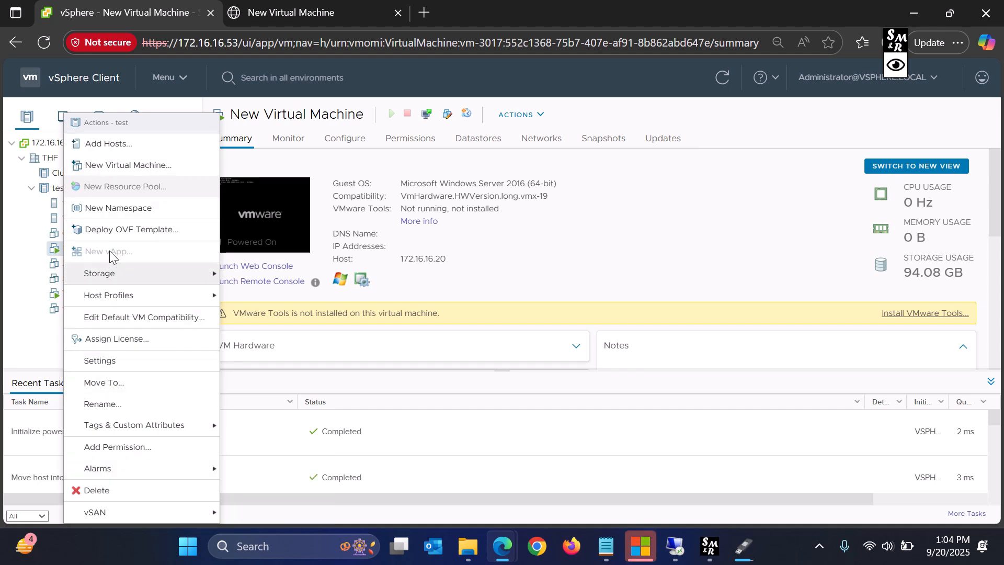
{"action": "left_click", "coordinate": [7, 232]}
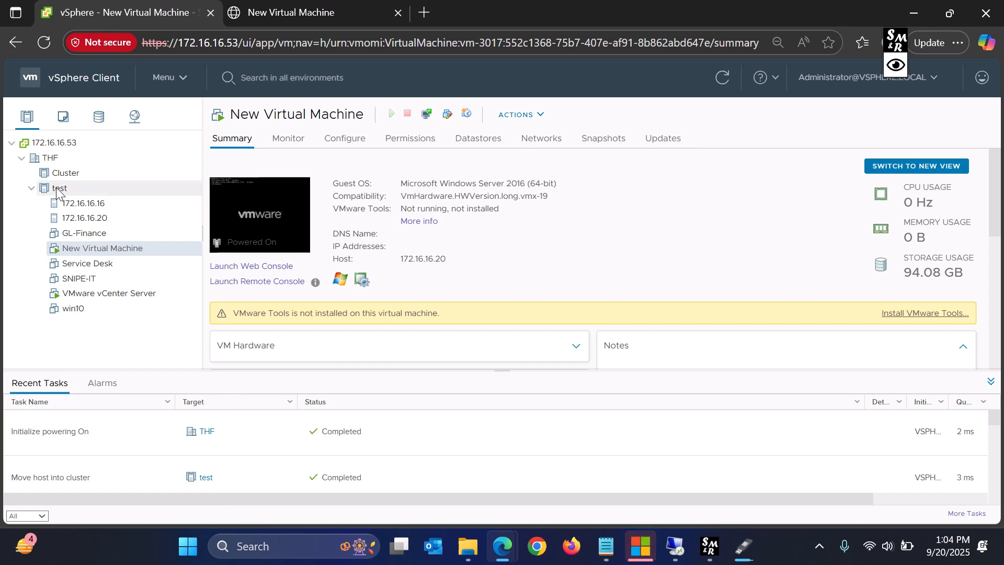
{"action": "left_click", "coordinate": [116, 193]}
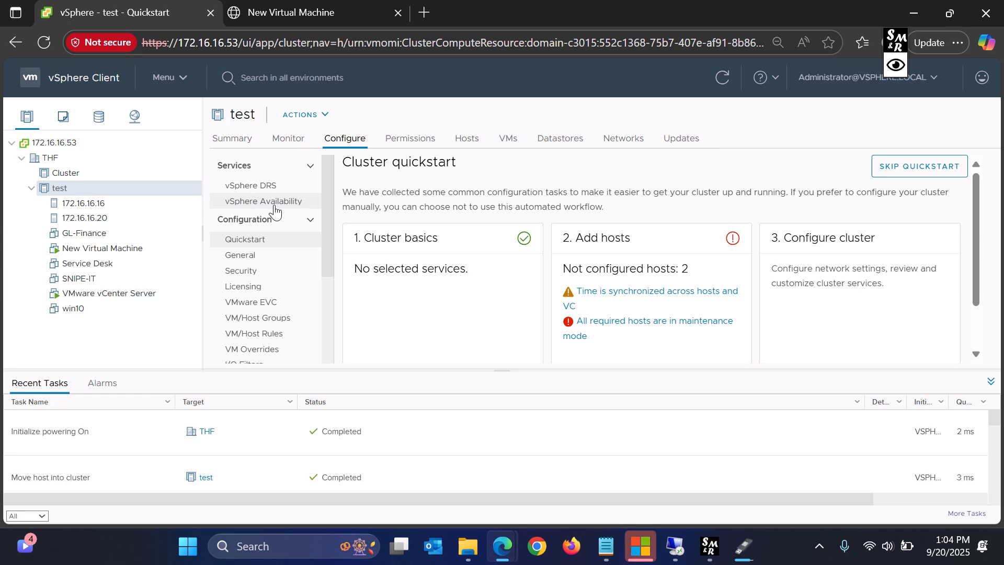
- Turn vSphere HA on for cluster test, reviewing admission control, heartbeat datastores and advanced options
{"action": "left_click", "coordinate": [275, 204]}
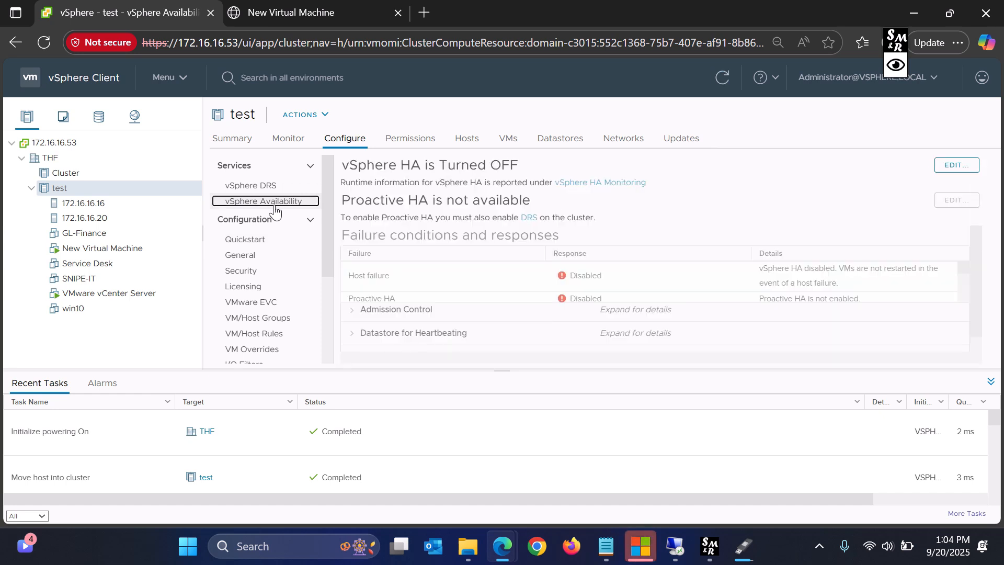
{"action": "left_click_drag", "start_coordinate": [345, 166], "coordinate": [544, 184]}
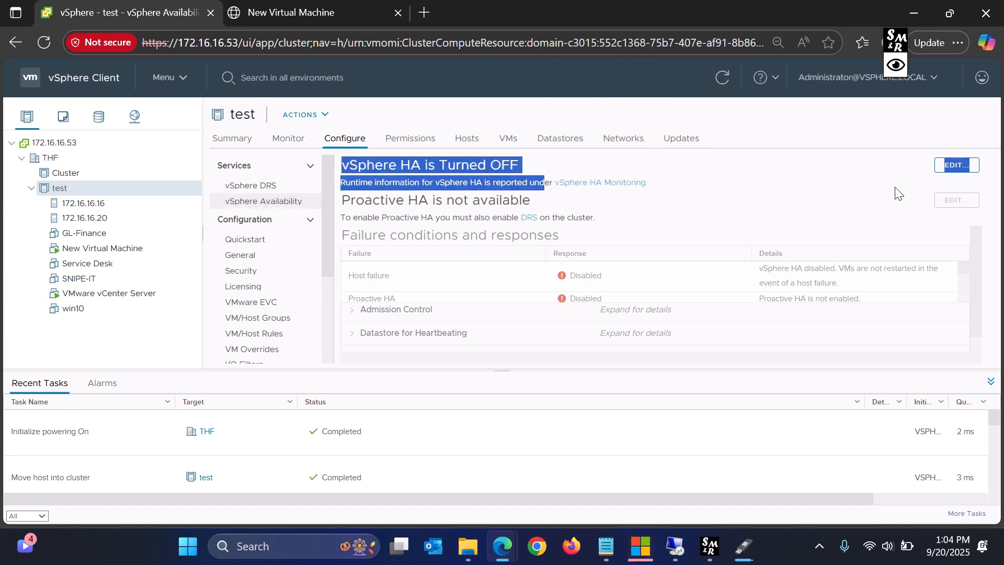
{"action": "left_click", "coordinate": [973, 167]}
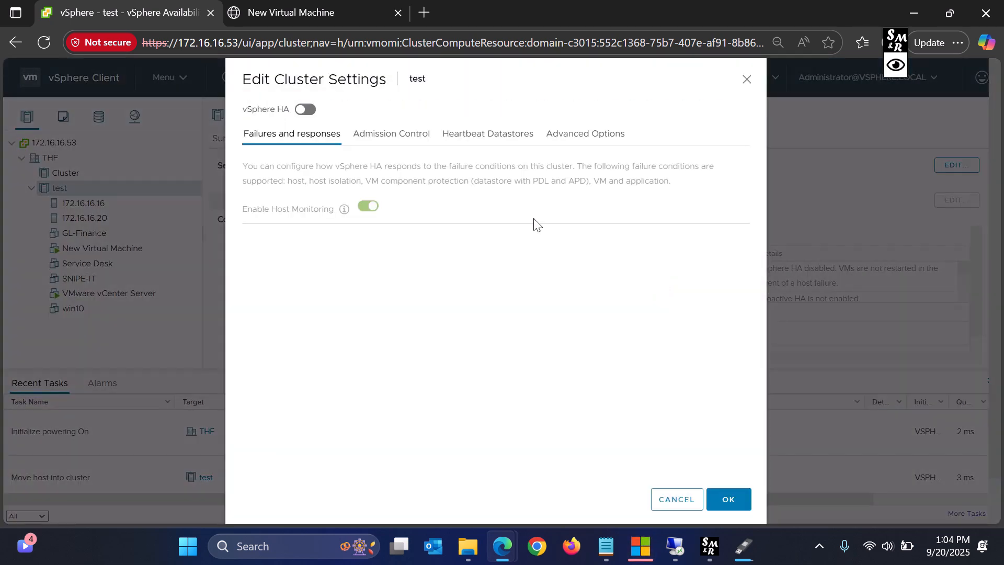
{"action": "left_click", "coordinate": [307, 110]}
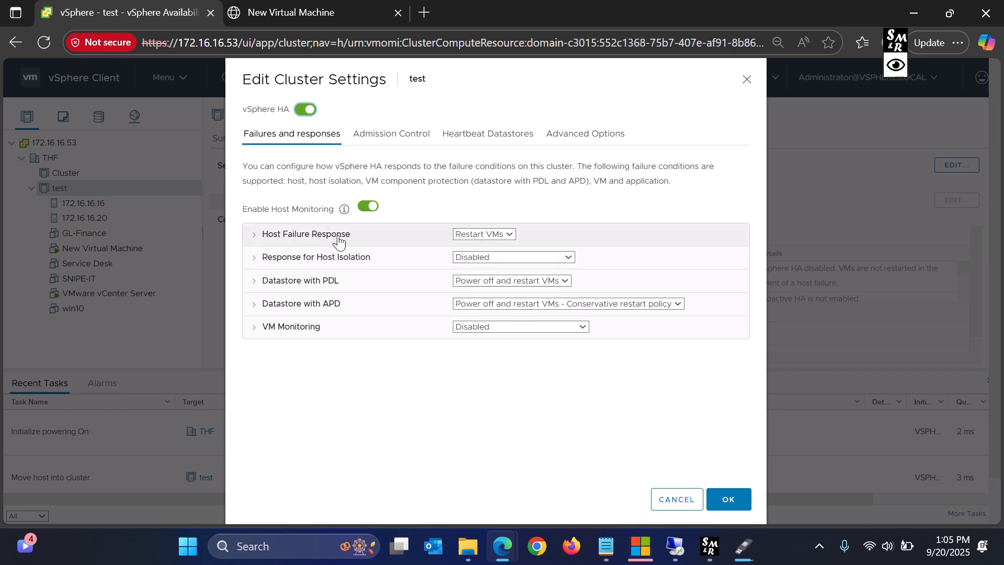
{"action": "left_click", "coordinate": [390, 146]}
{"action": "left_click", "coordinate": [523, 139]}
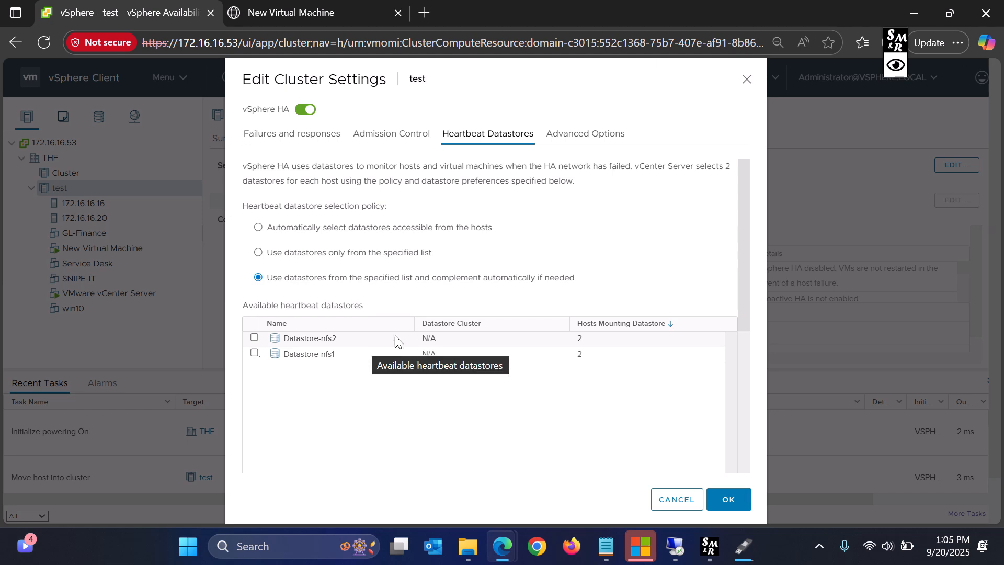
{"action": "left_click", "coordinate": [597, 135]}
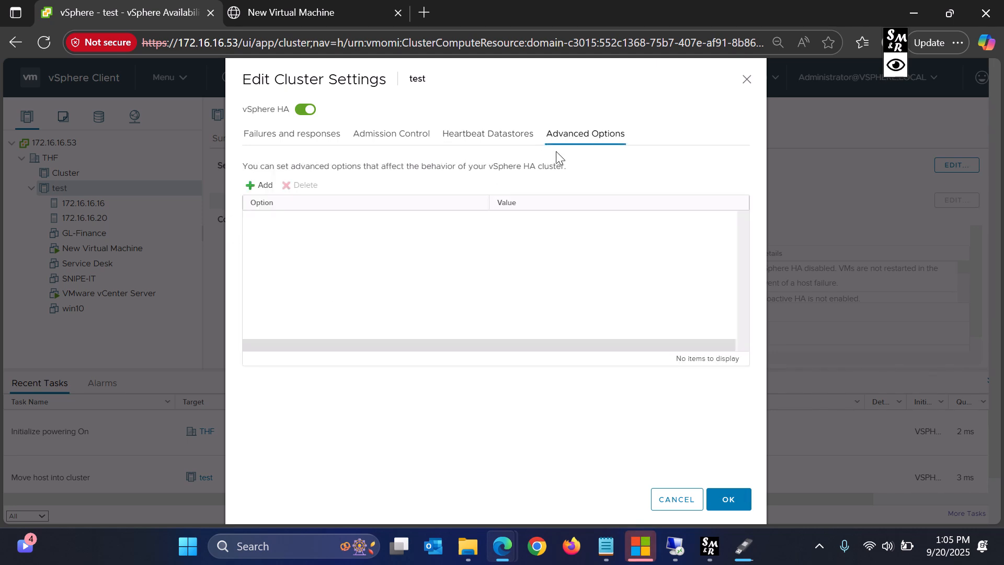
{"action": "left_click", "coordinate": [729, 499]}
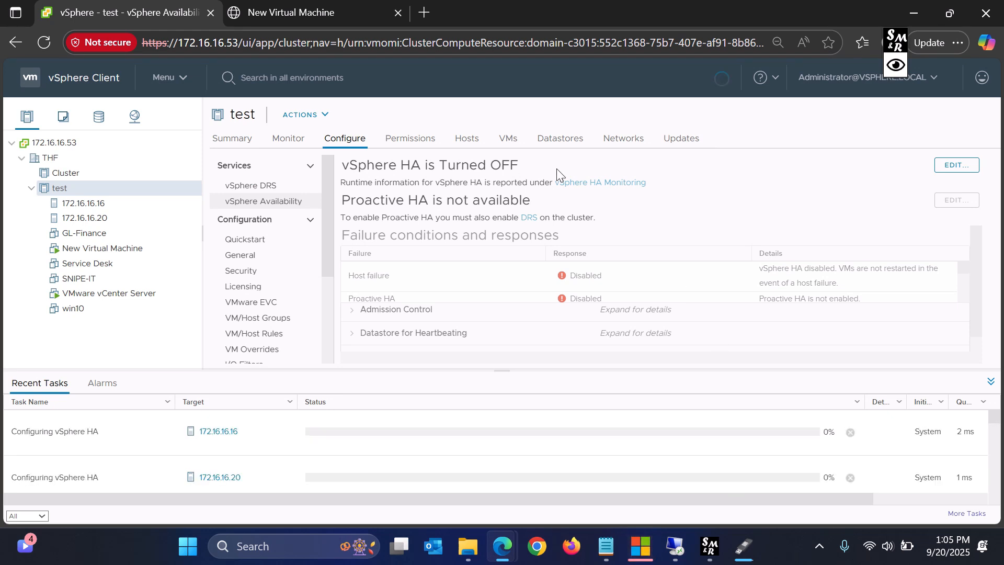
- Confirm vSphere HA is on, reload the page, and view host 172.16.16.20's VMs
{"action": "left_click_drag", "start_coordinate": [519, 167], "coordinate": [349, 166]}
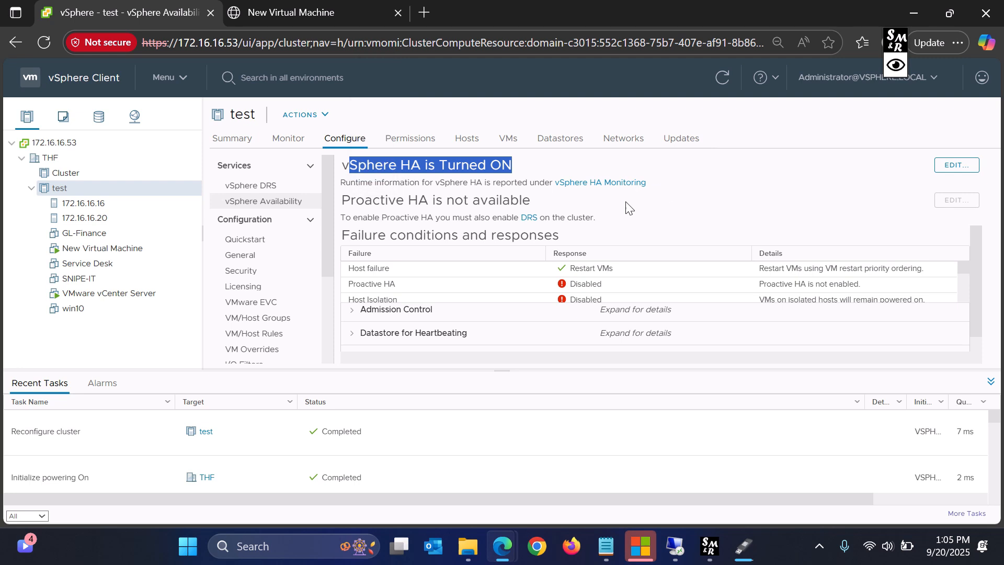
{"action": "scroll", "coordinate": [517, 276], "scroll_direction": "down", "scroll_amount": 3}
{"action": "scroll", "coordinate": [517, 276], "scroll_direction": "up", "scroll_amount": 3}
{"action": "left_click", "coordinate": [46, 42]}
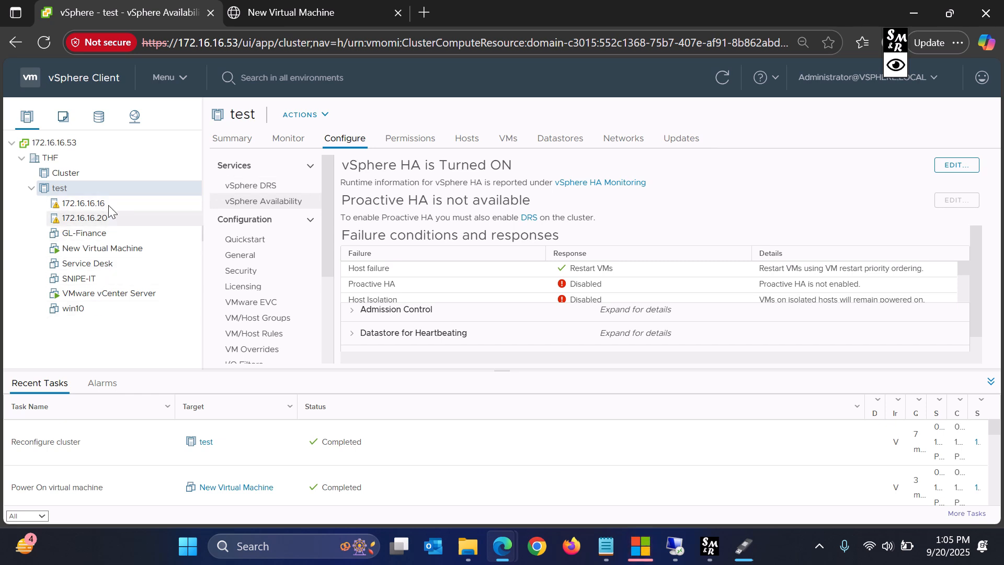
{"action": "left_click", "coordinate": [83, 218]}
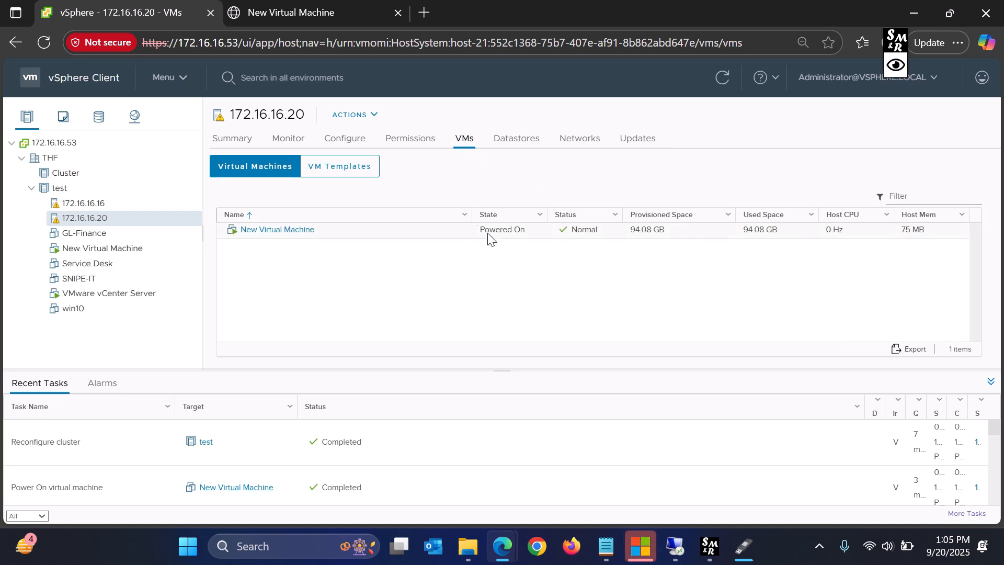
- Shut down host 172.16.16.20, entering 'bb' as the shutdown reason
{"action": "right_click", "coordinate": [99, 226]}
{"action": "mouse_move", "coordinate": [157, 219]}
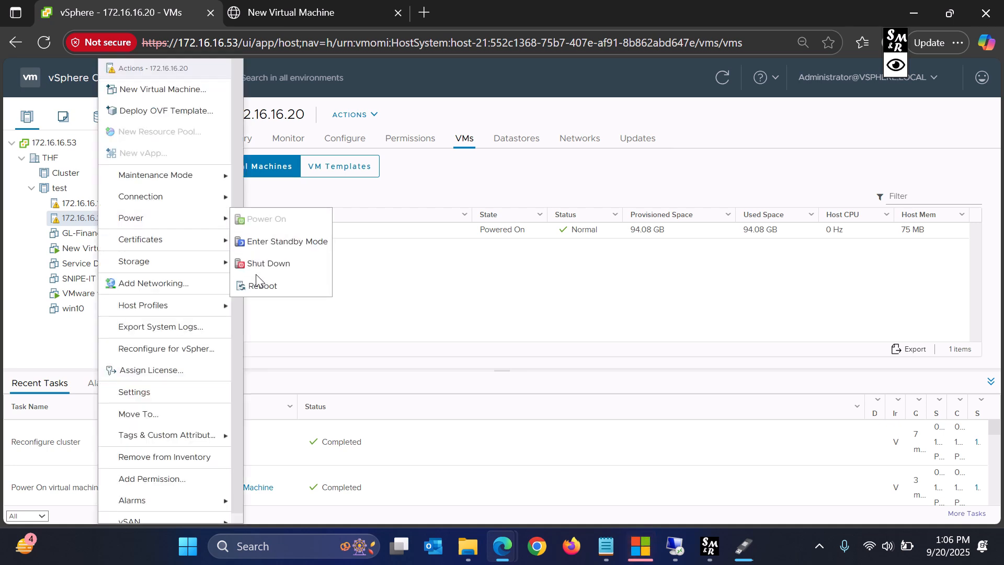
{"action": "left_click", "coordinate": [267, 263]}
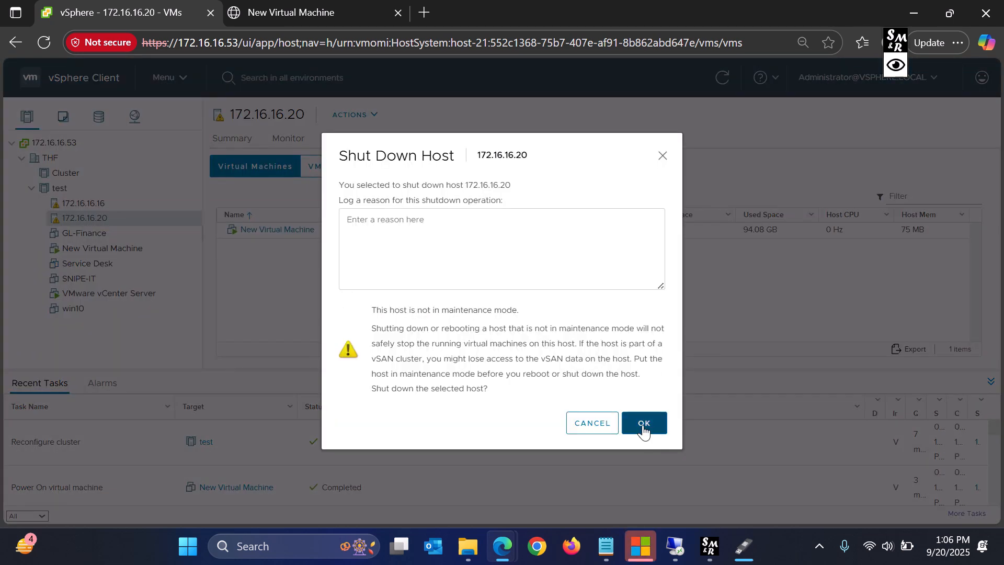
{"action": "left_click", "coordinate": [643, 428]}
{"action": "left_click", "coordinate": [513, 249]}
{"action": "type", "text": "bb"}
{"action": "left_click", "coordinate": [643, 445]}
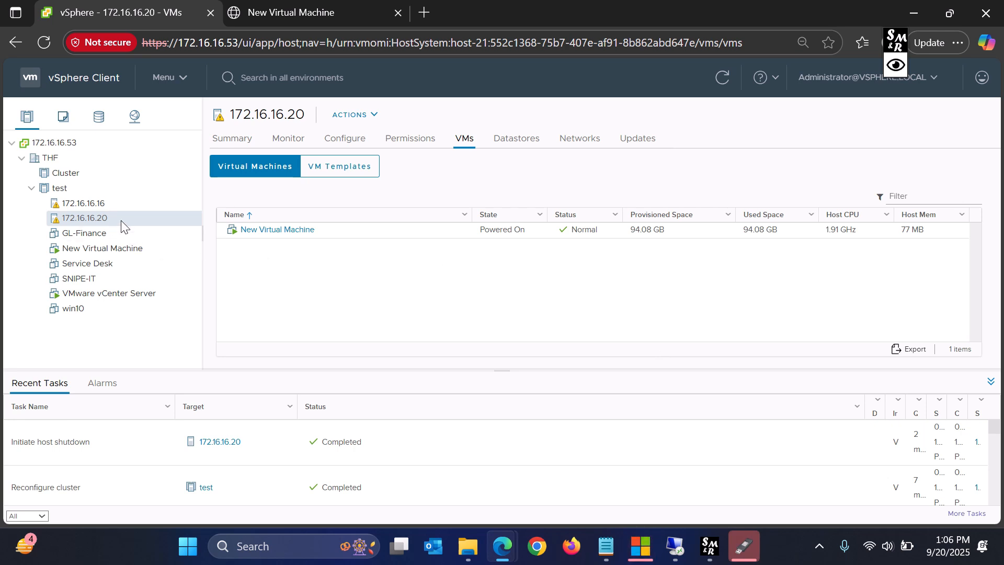
- Open a Command Prompt with the Run command cmd
{"action": "key", "text": "super+r"}
{"action": "type", "text": "cmd"}
{"action": "key", "text": "Return"}
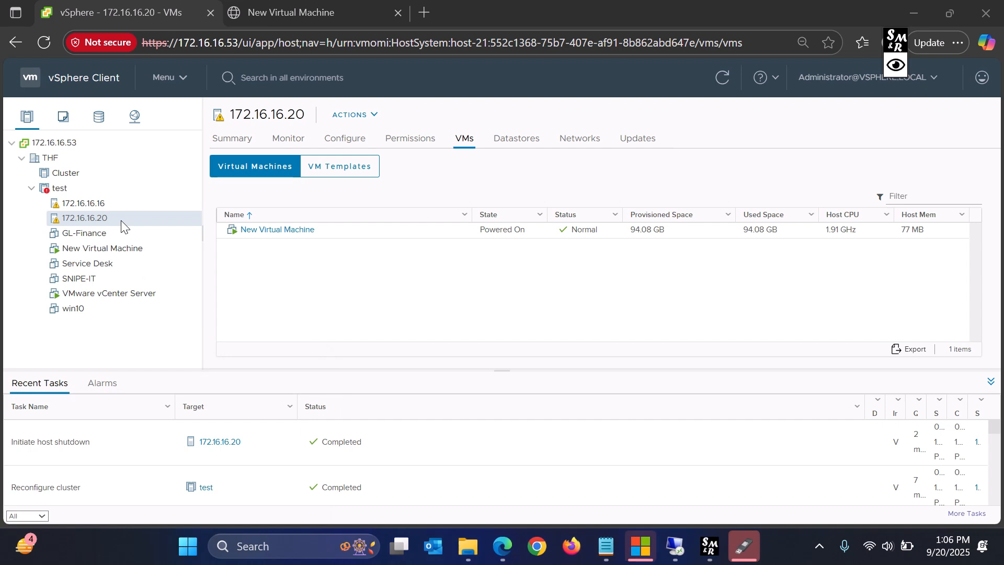
- Ping 172.16.16.20 to confirm it no longer responds, then return to vSphere
{"action": "type", "text": "ping 17"}
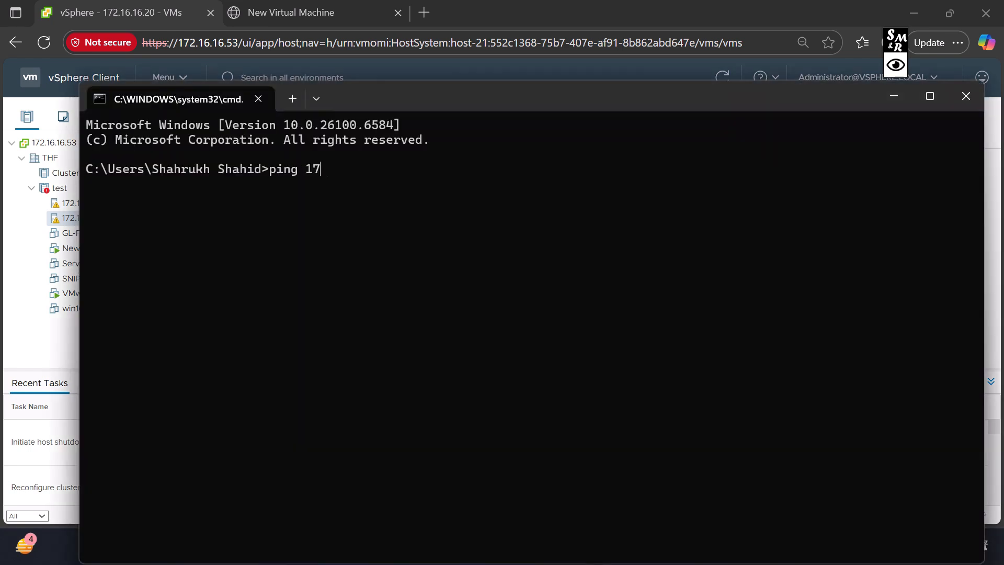
{"action": "type", "text": "2.16.16."}
{"action": "left_click_drag", "start_coordinate": [604, 96], "coordinate": [739, 92]}
{"action": "type", "text": "2"}
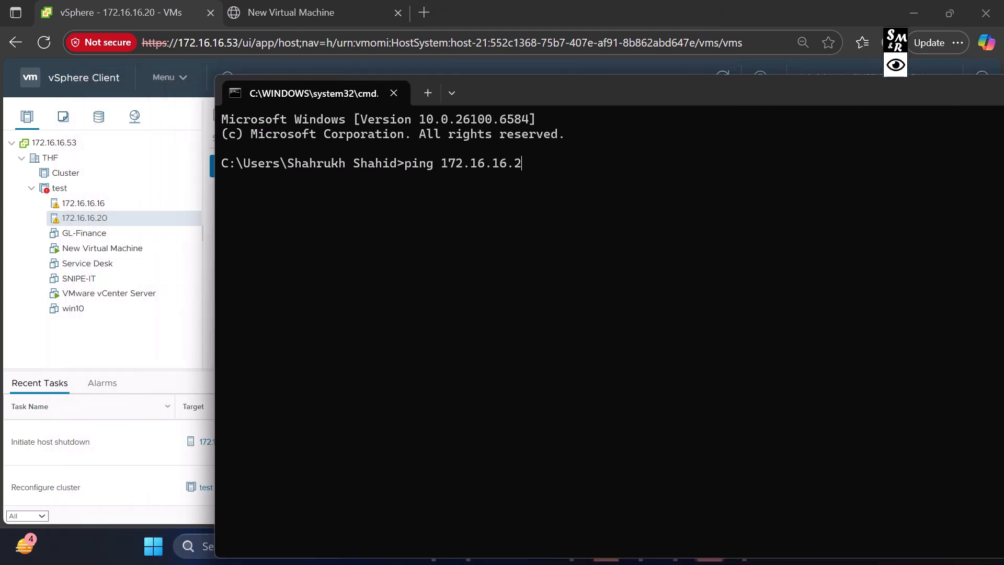
{"action": "type", "text": "0"}
{"action": "key", "text": "Return"}
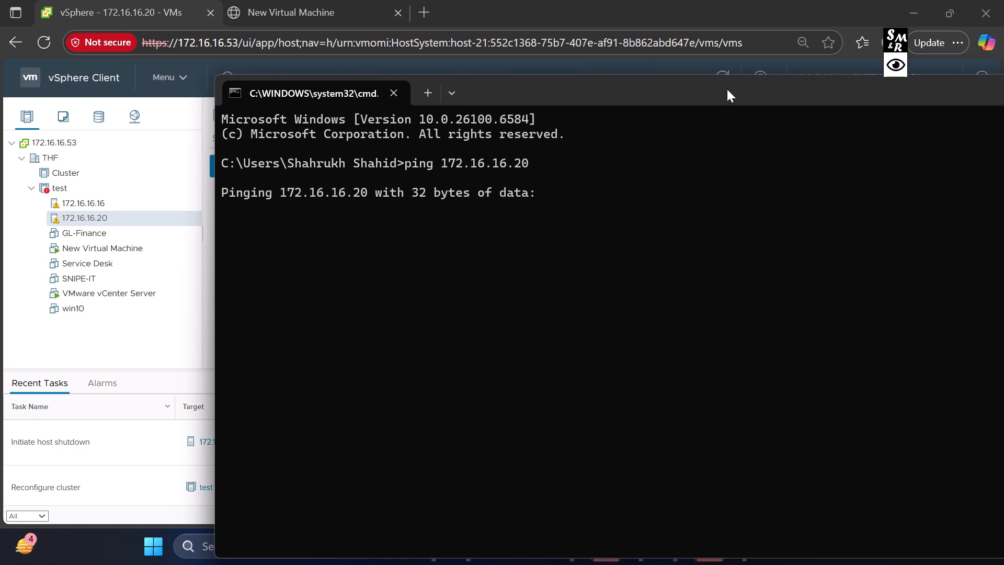
{"action": "left_click_drag", "start_coordinate": [727, 92], "coordinate": [606, 83]}
{"action": "left_click_drag", "start_coordinate": [408, 81], "coordinate": [657, 82]}
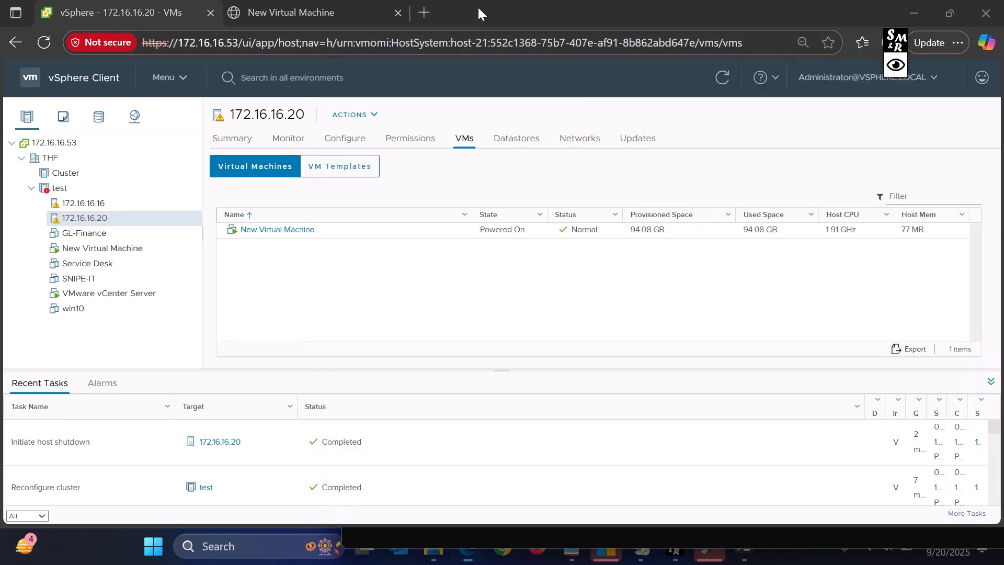
{"action": "left_click", "coordinate": [478, 6]}
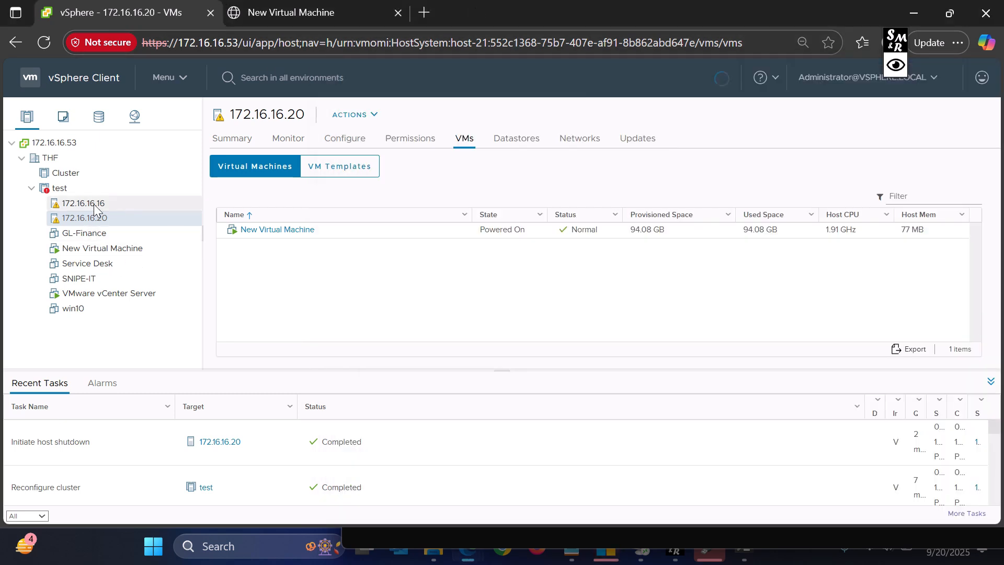
- Refresh the page and compare VM lists on hosts 172.16.16.20 and 172.16.16.16 in cluster test
{"action": "left_click", "coordinate": [41, 41]}
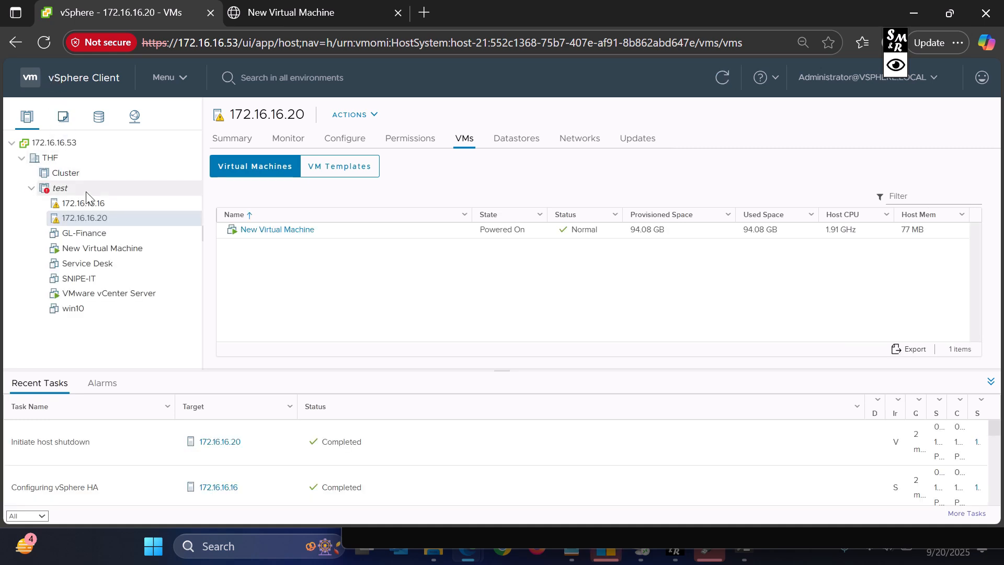
{"action": "left_click", "coordinate": [61, 191]}
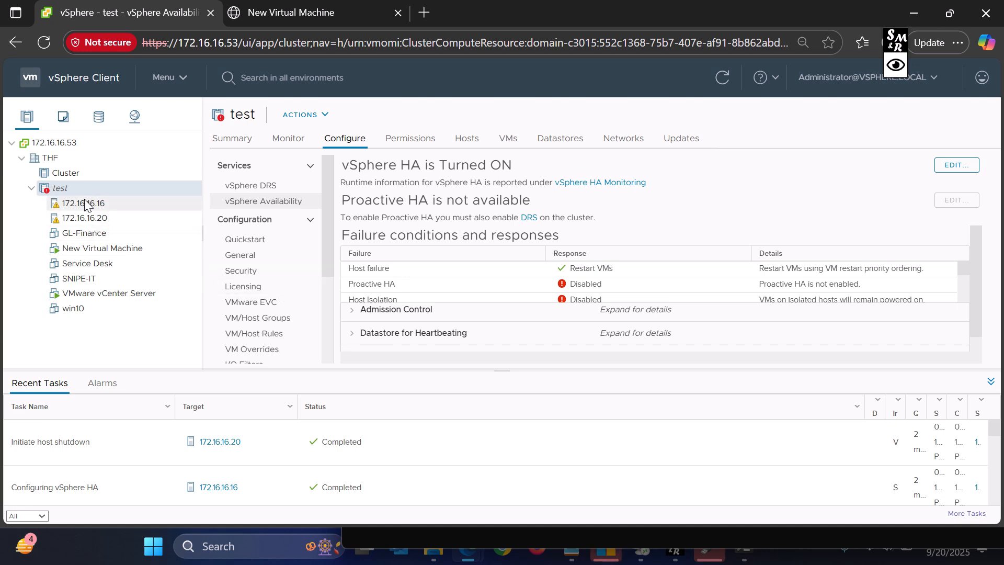
{"action": "left_click", "coordinate": [102, 219]}
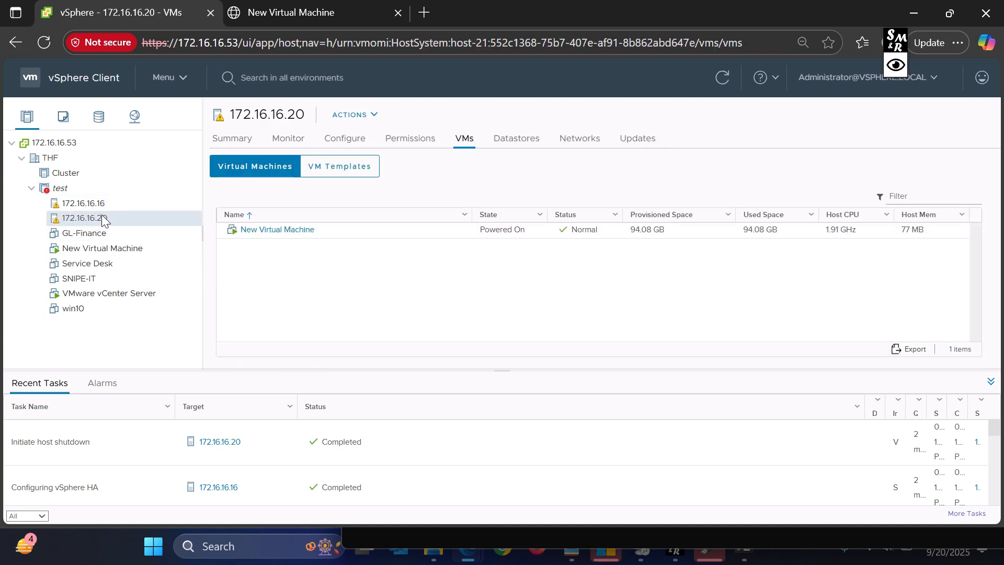
{"action": "left_click", "coordinate": [84, 204]}
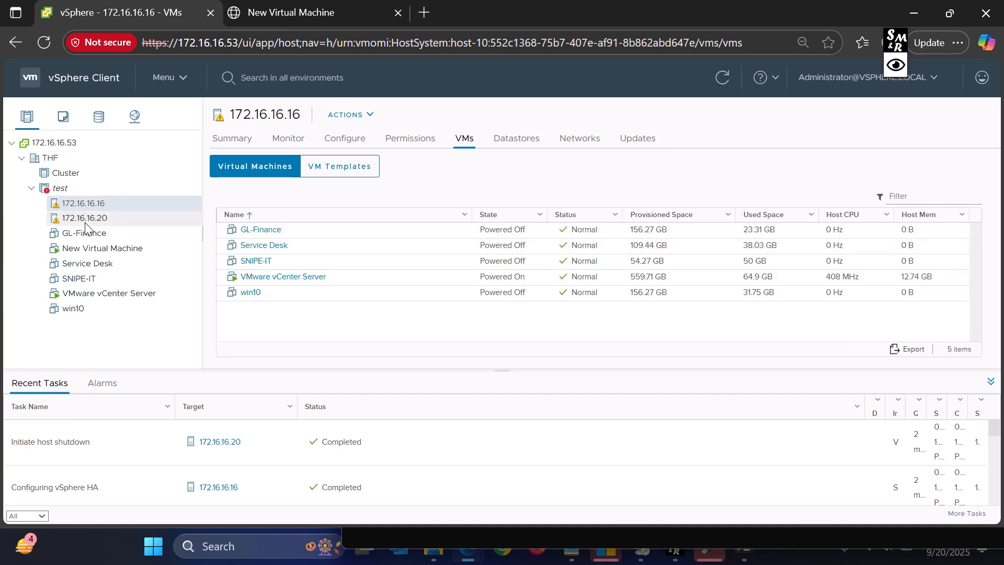
{"action": "left_click", "coordinate": [85, 222]}
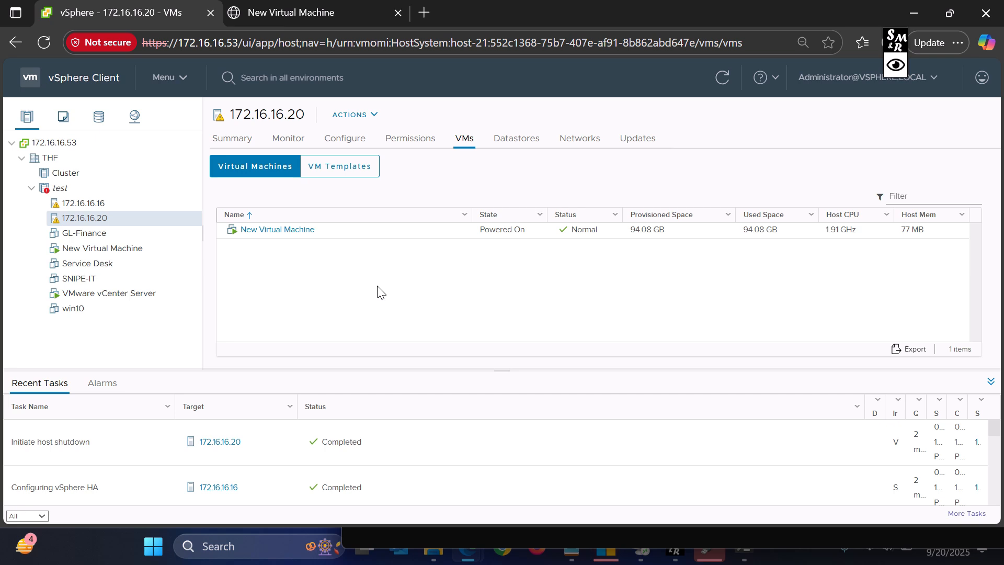
- Check GL-Finance's summary, then view New Virtual Machine's summary showing it on host 172.16.16.16
{"action": "left_click", "coordinate": [99, 234]}
{"action": "left_click", "coordinate": [101, 218]}
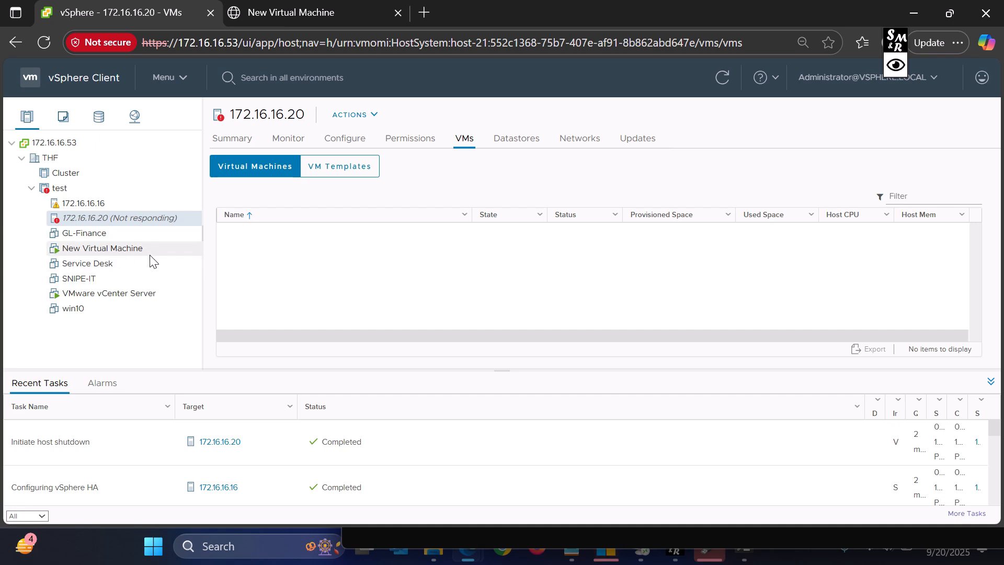
{"action": "left_click", "coordinate": [100, 253]}
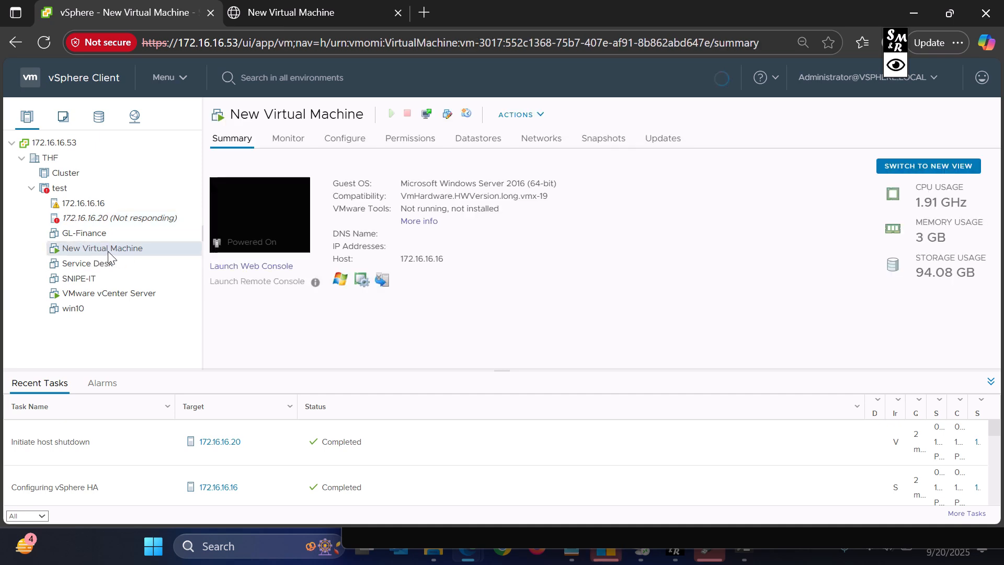
- Launch a web console for New Virtual Machine, then confirm host 172.16.16.16 lists six VMs
{"action": "left_click", "coordinate": [276, 226]}
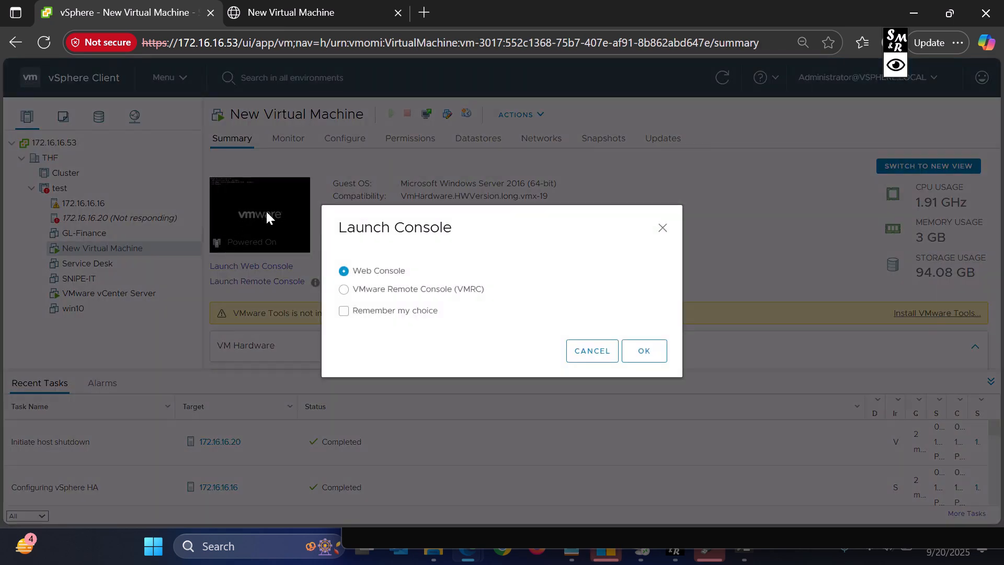
{"action": "left_click", "coordinate": [661, 354]}
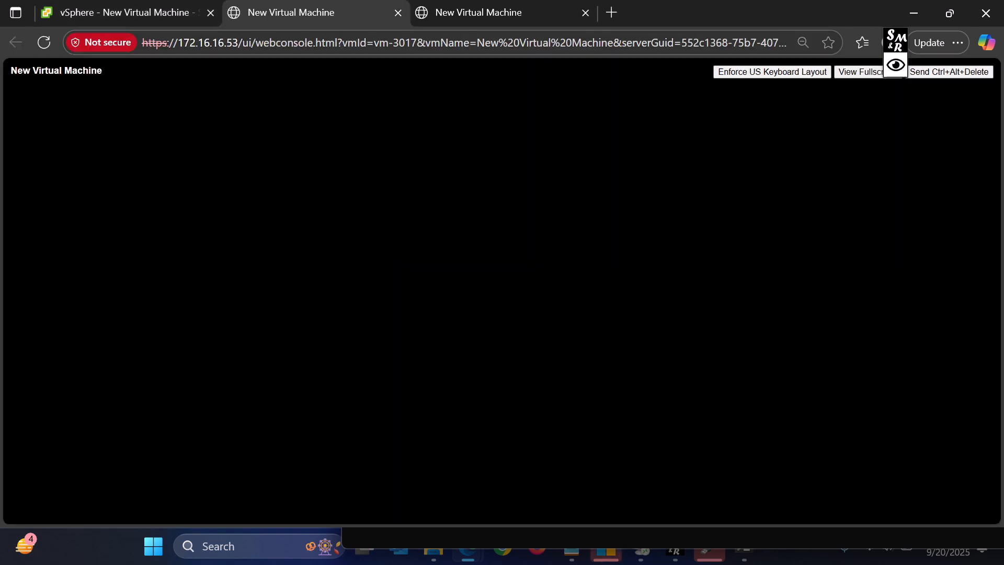
{"action": "left_click", "coordinate": [173, 11]}
{"action": "left_click", "coordinate": [76, 201]}
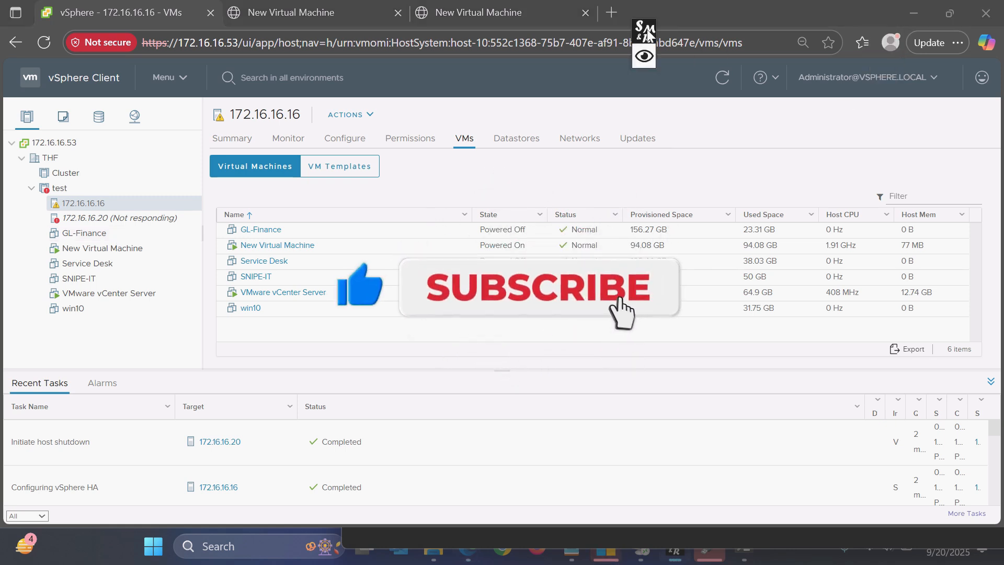
{"action": "mouse_move", "coordinate": [896, 55]}
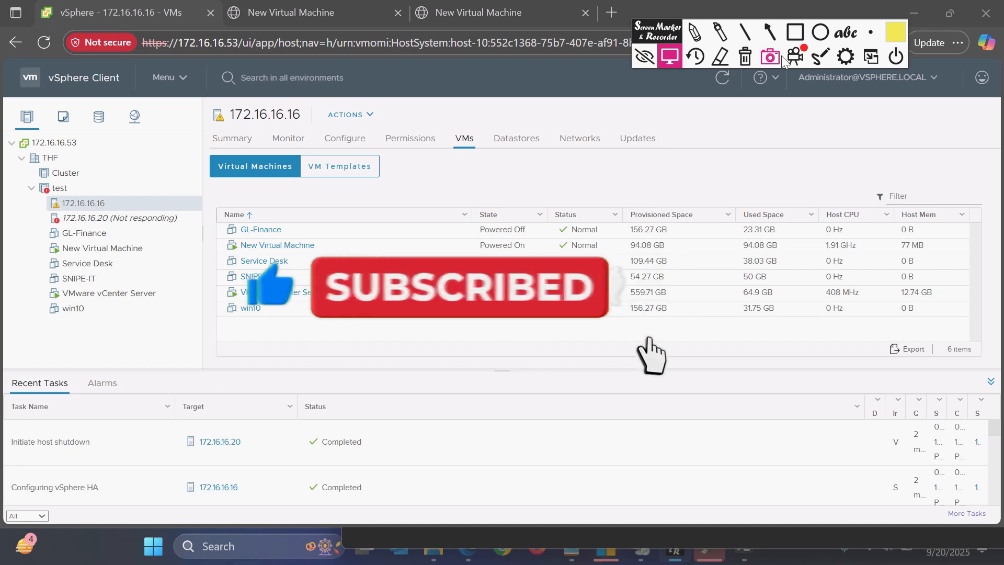